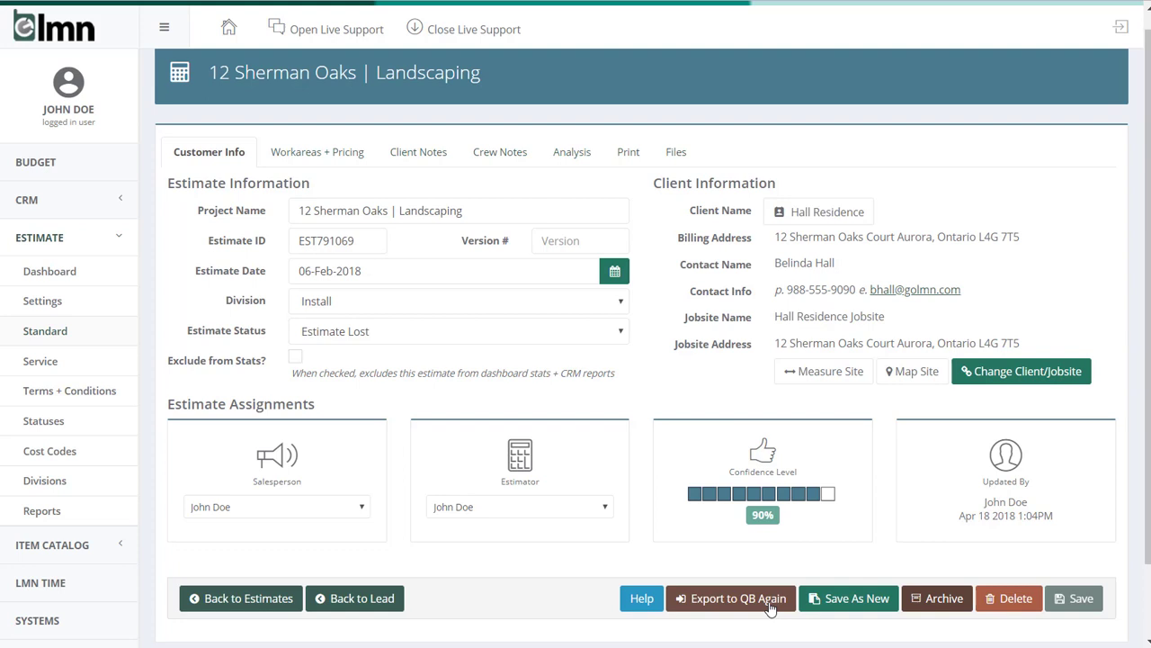
# Re-queue the 12 Sherman Oaks estimate for QuickBooks export and view its Workareas + Pricing.
pyautogui.click(770, 607)
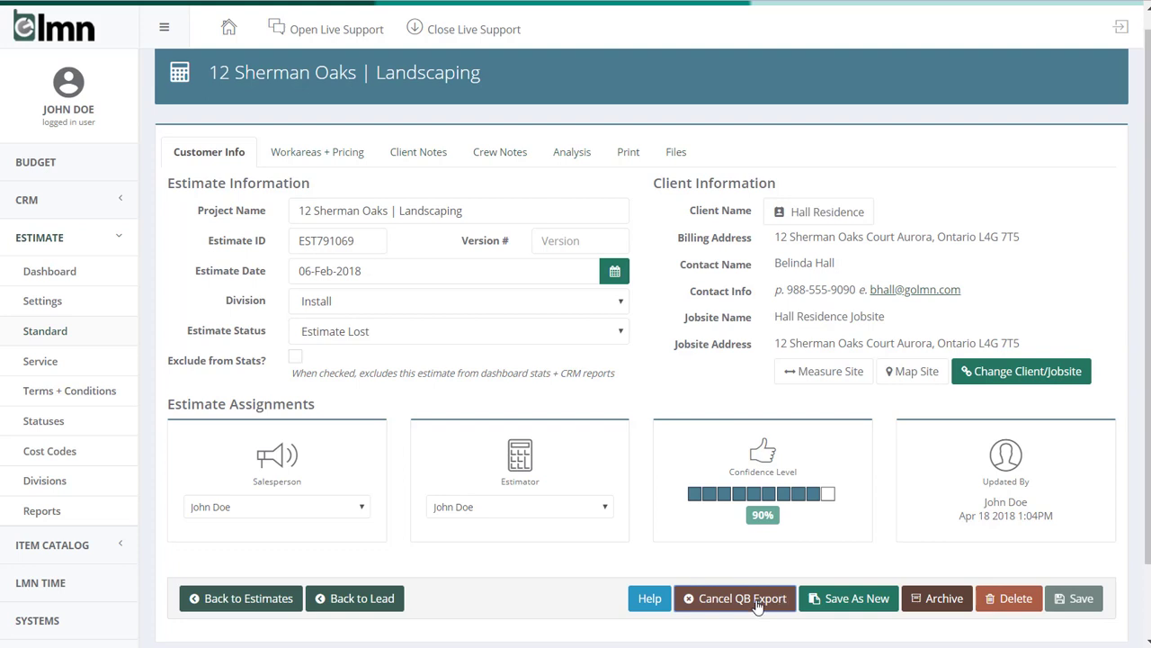
pyautogui.click(329, 165)
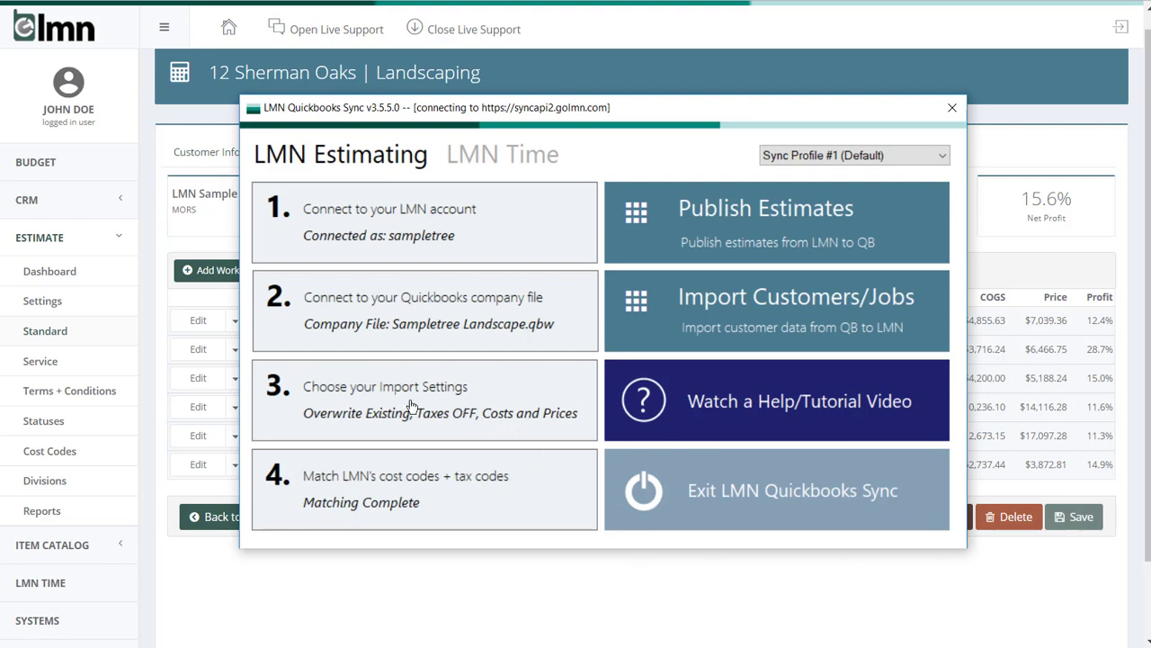
# Open 'Choose your Import Settings' in the Quickbooks Sync window.
pyautogui.click(411, 405)
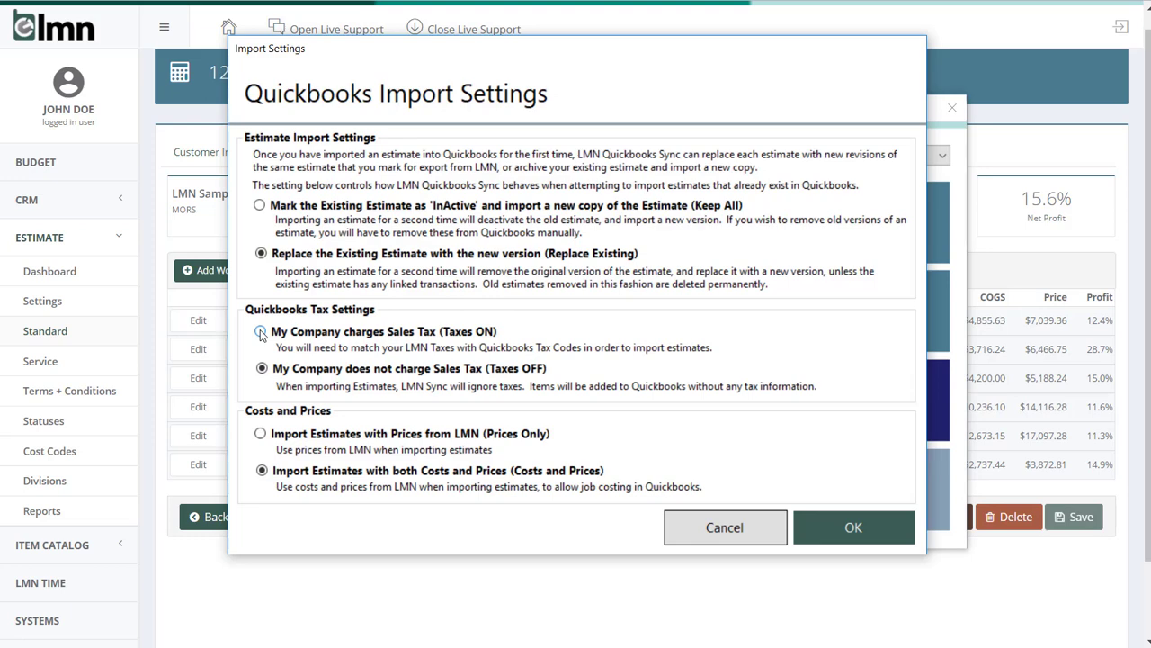
# Switch estimate imports to Taxes ON with Costs and Prices, confirm, and return to the estimate page.
pyautogui.click(260, 332)
pyautogui.click(262, 470)
pyautogui.click(891, 544)
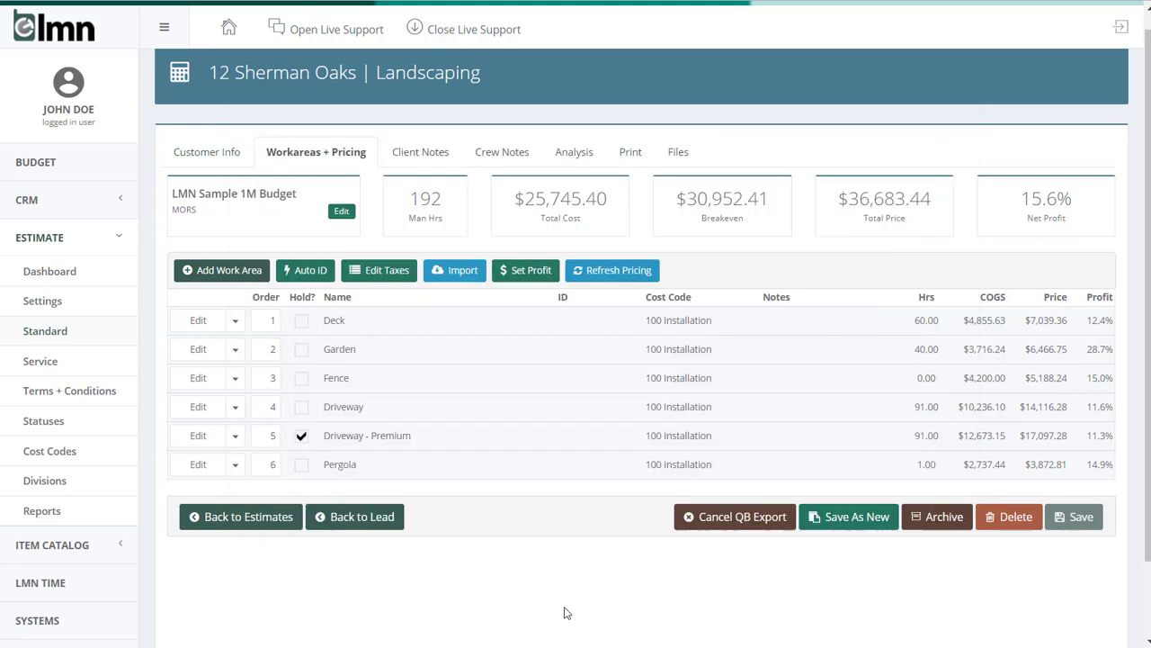
pyautogui.click(567, 617)
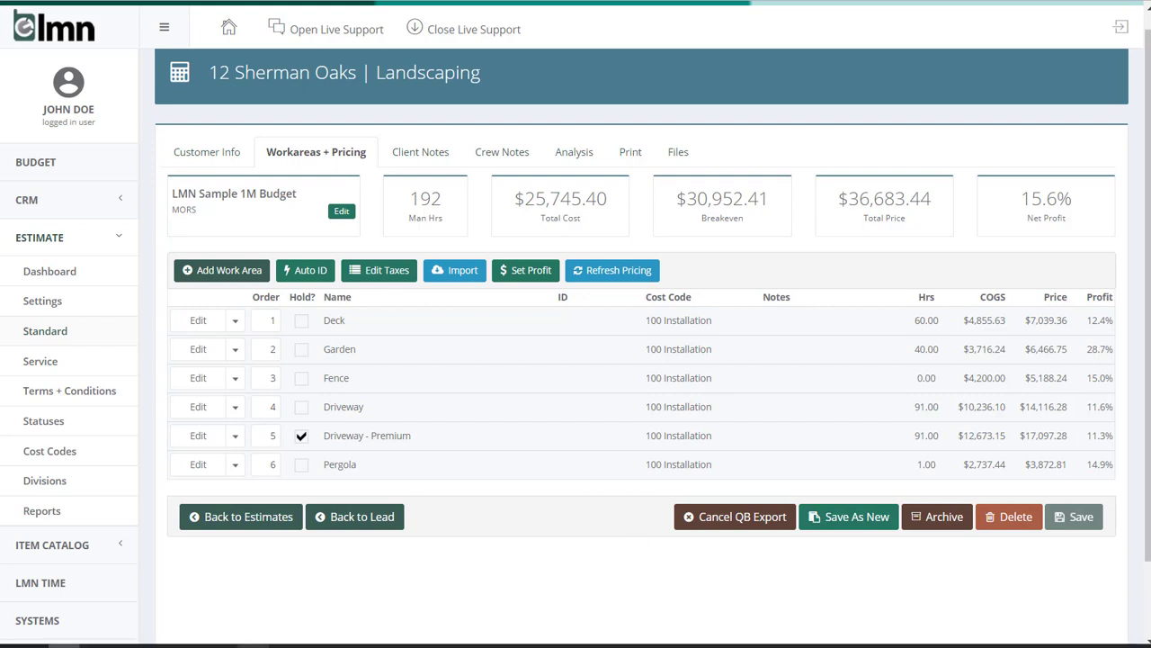
# Restore the sync window and start Publish Estimates, continuing past the intro page.
pyautogui.moveTo(252, 645)
pyautogui.click(558, 644)
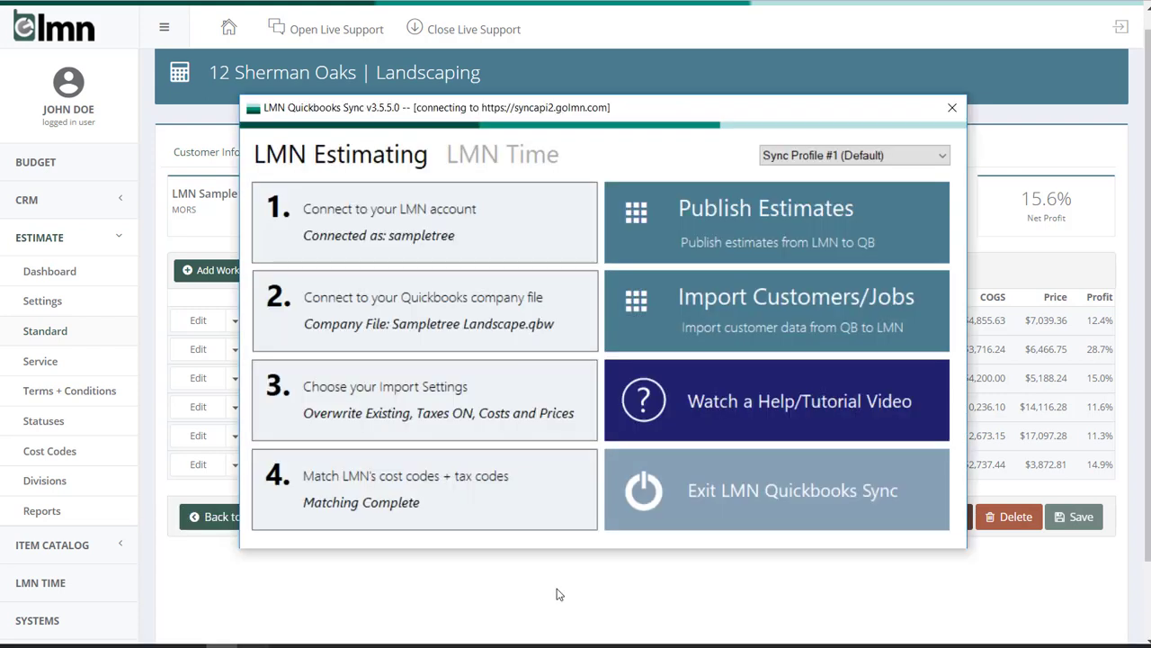
pyautogui.click(808, 248)
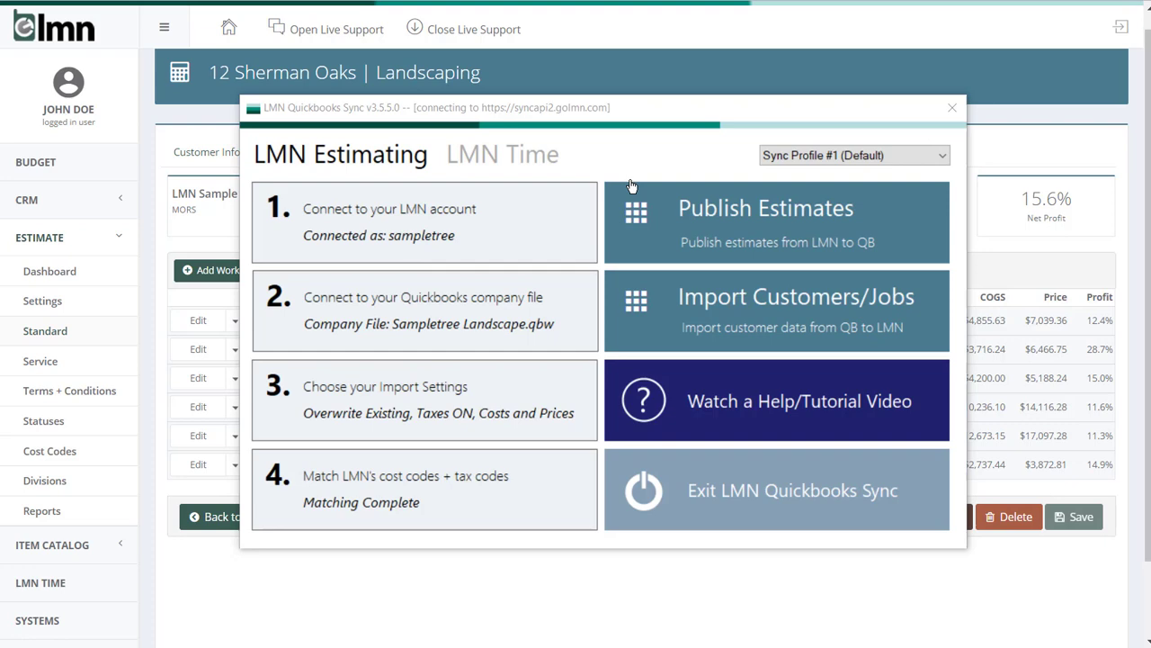
pyautogui.press('Return')
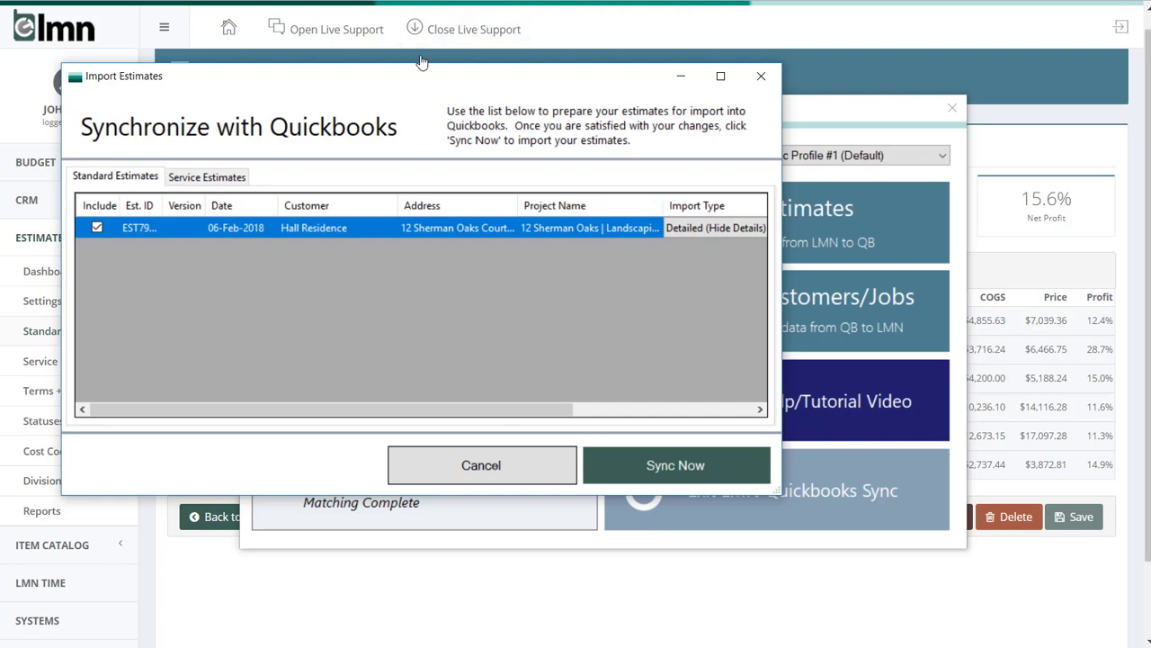
# Reposition the Import Estimates window and toggle the Hall Residence estimate off and back on.
pyautogui.moveTo(409, 64); pyautogui.dragTo(563, 113)
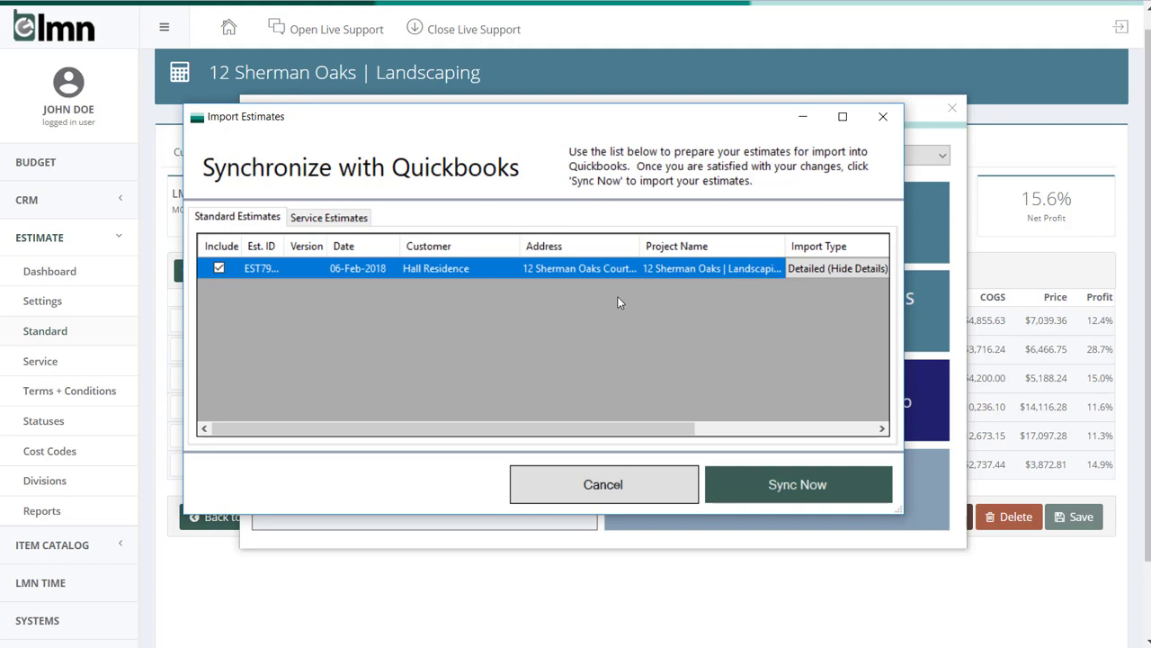
pyautogui.click(219, 268)
pyautogui.click(217, 268)
# Compare the Service and Standard estimate lists, ending on the Standard list.
pyautogui.click(334, 219)
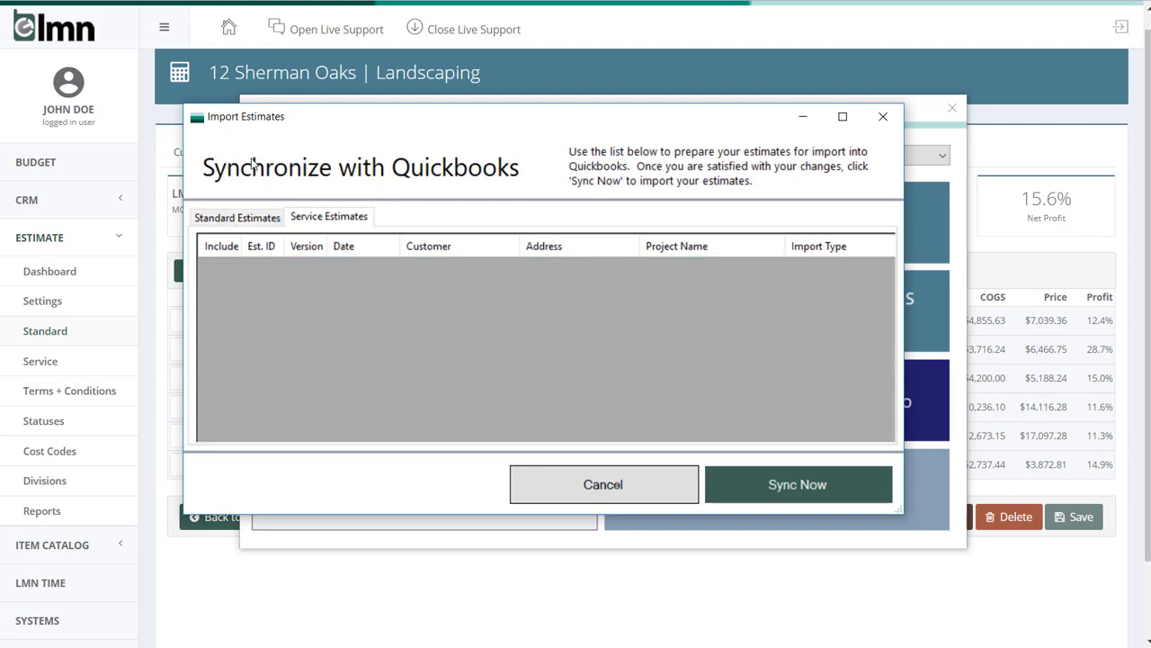
pyautogui.click(261, 219)
pyautogui.click(324, 217)
pyautogui.click(270, 218)
pyautogui.click(333, 220)
pyautogui.click(252, 223)
pyautogui.click(329, 219)
pyautogui.click(260, 220)
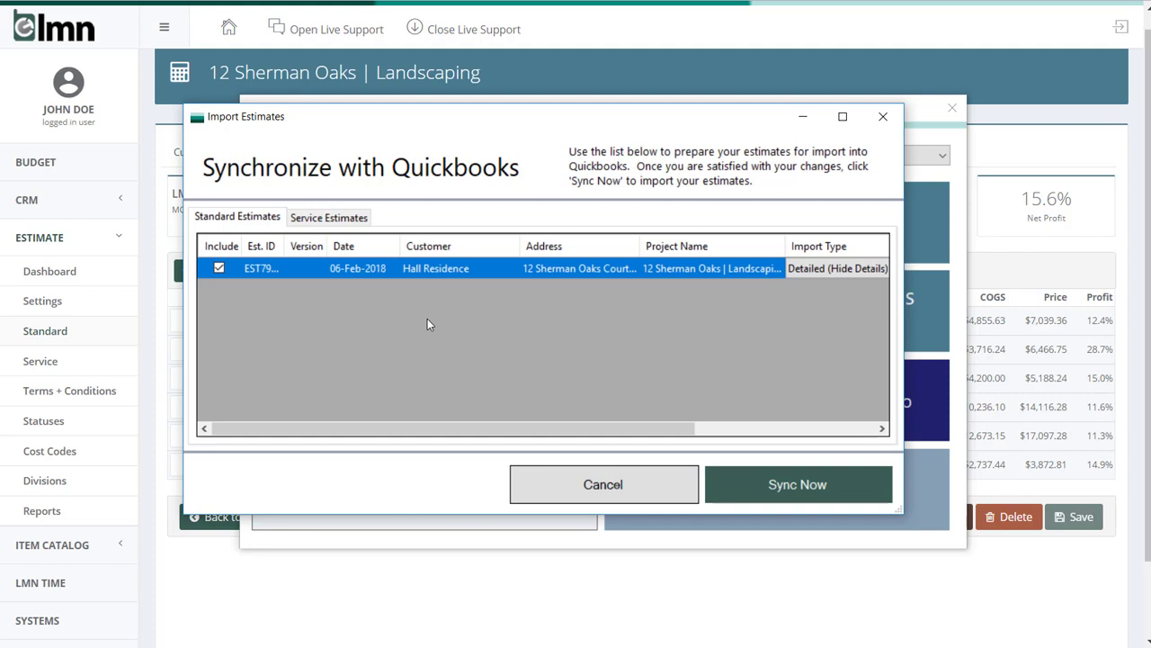
# Widen the import window to show all columns, shift it left, and list the import types.
pyautogui.moveTo(437, 428); pyautogui.dragTo(715, 447)
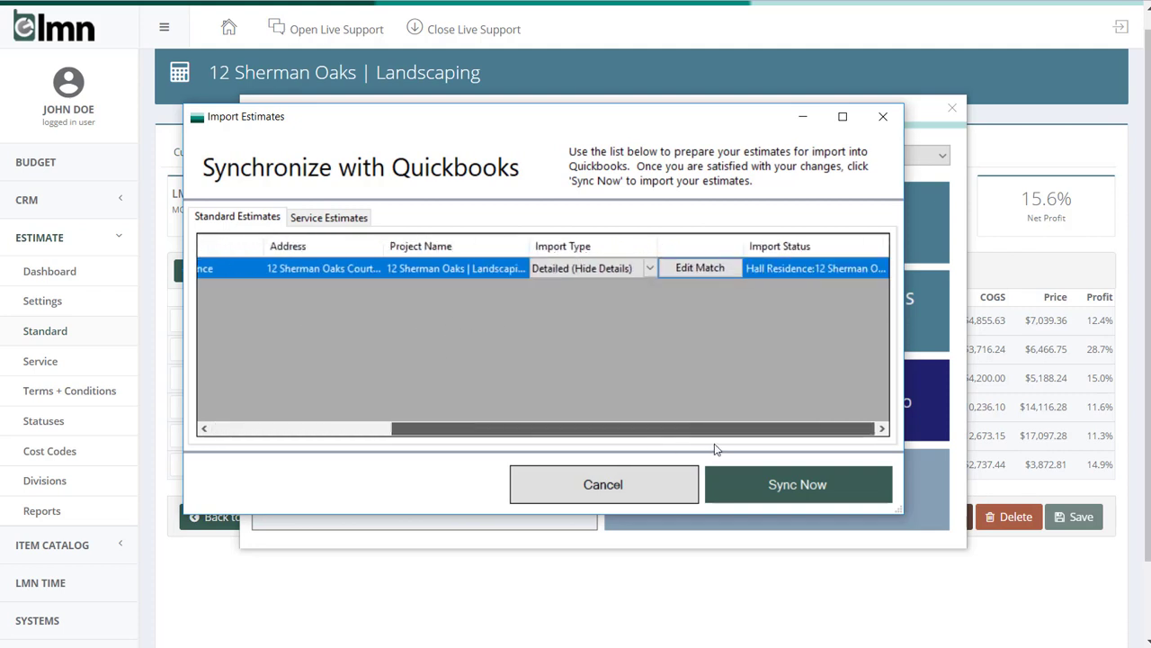
pyautogui.moveTo(904, 335); pyautogui.dragTo(1095, 346)
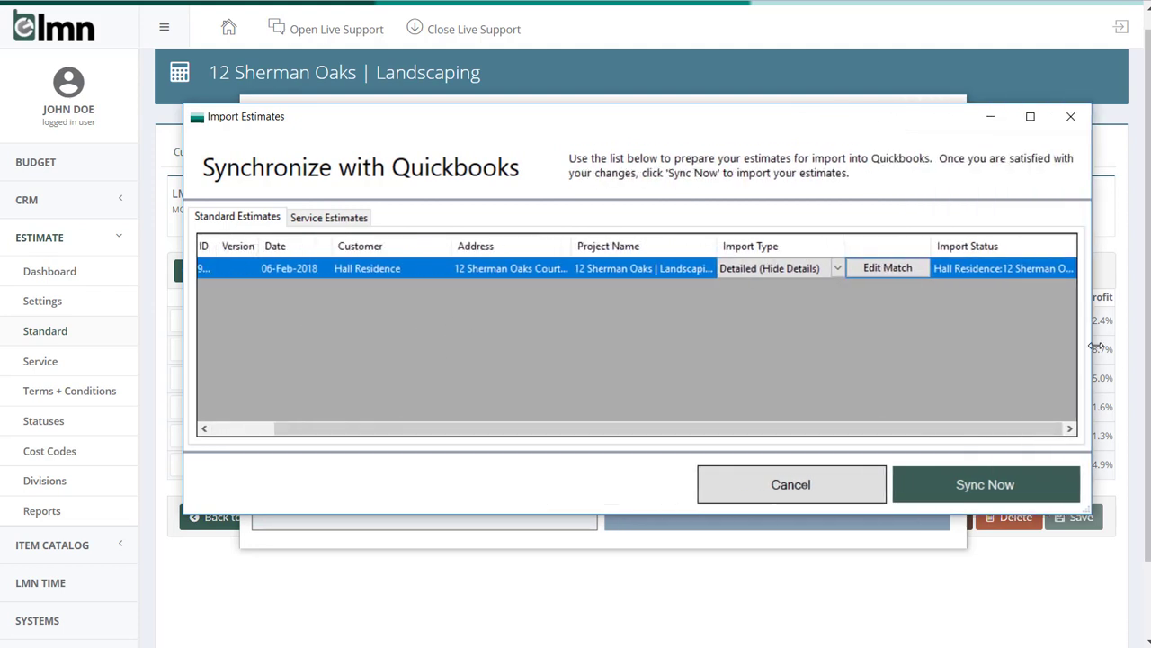
pyautogui.moveTo(720, 108); pyautogui.dragTo(667, 110)
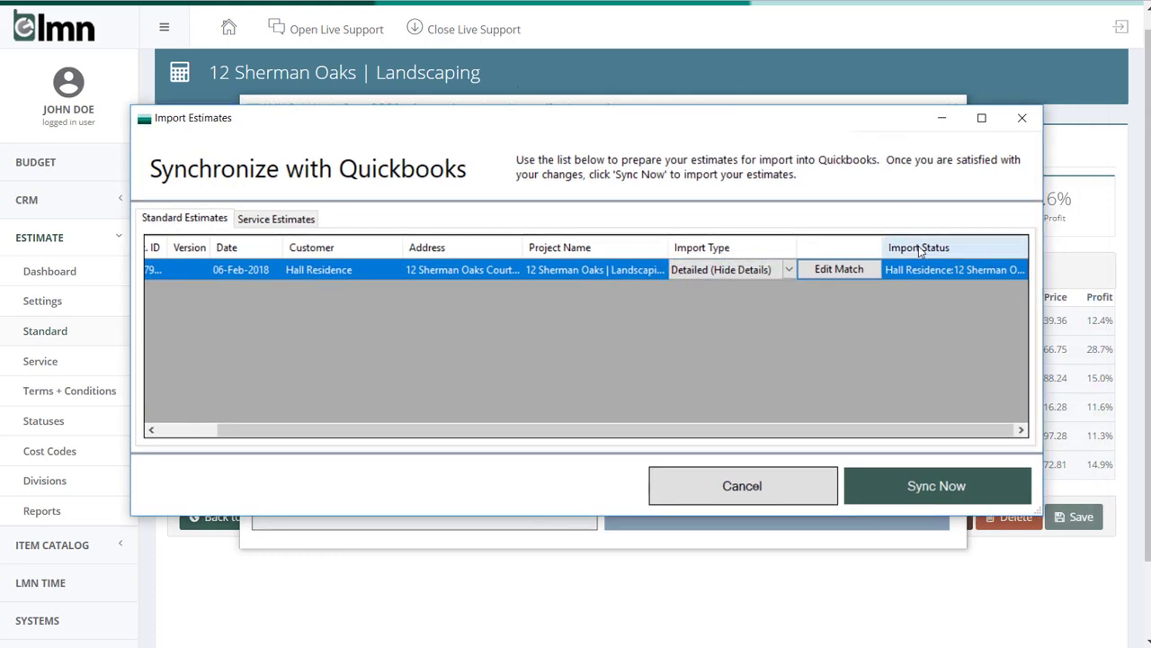
pyautogui.click(752, 270)
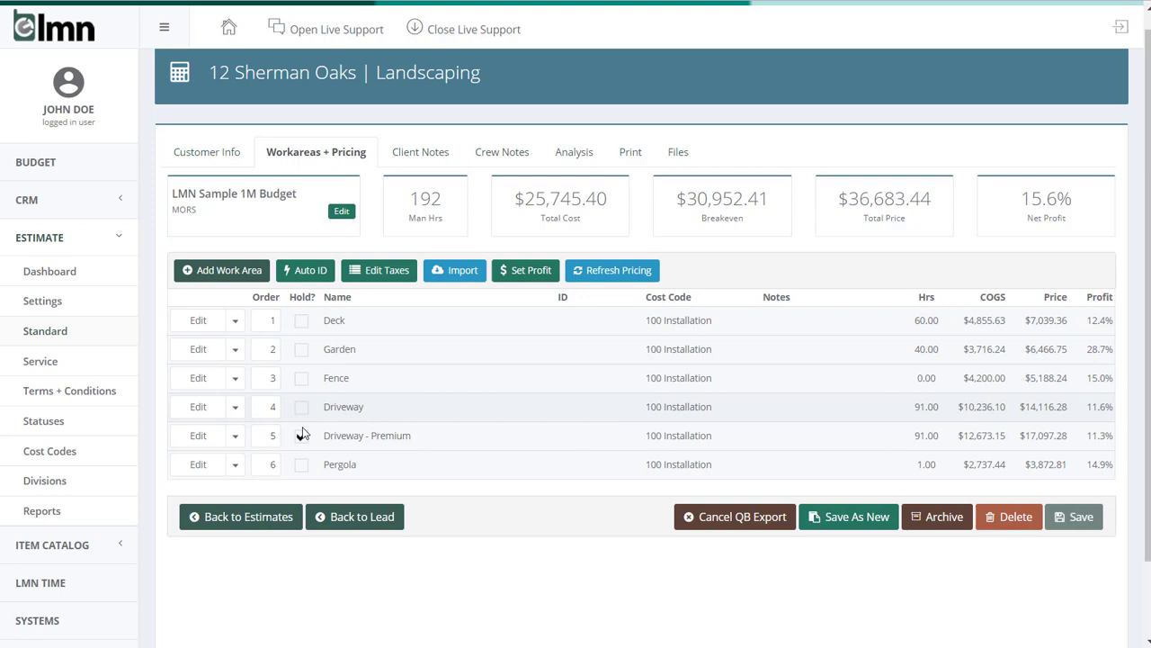
# Review the Driveway pricing items, then highlight the $36,683.44 total price.
pyautogui.click(203, 412)
pyautogui.scroll(-3, 385, 454)
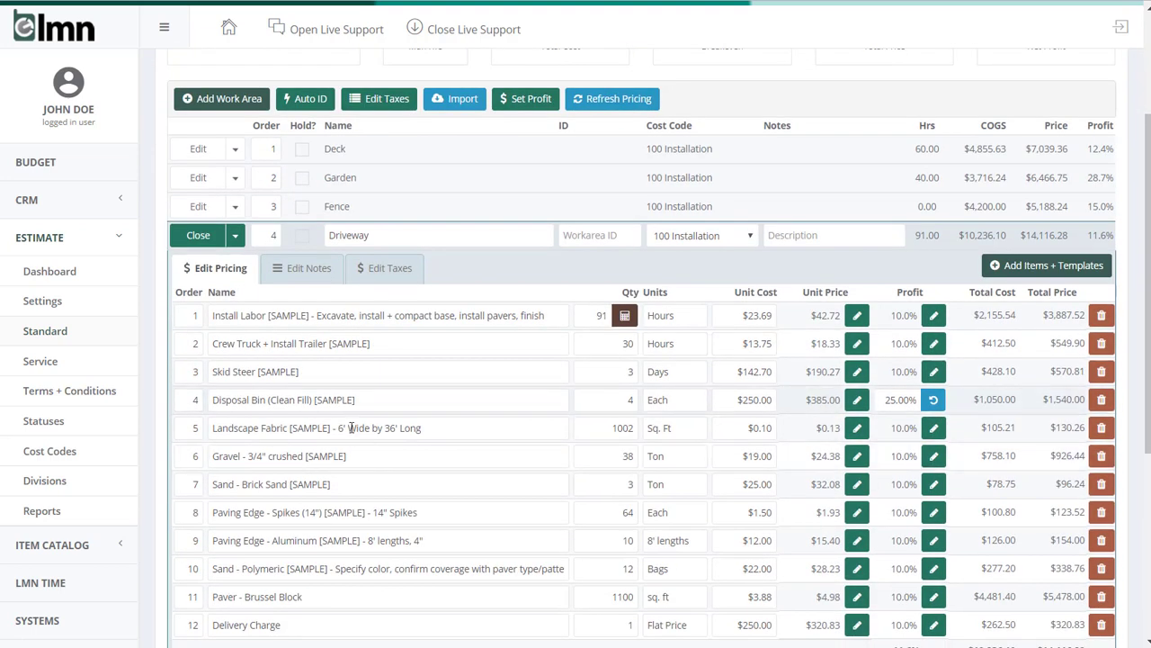
pyautogui.click(200, 236)
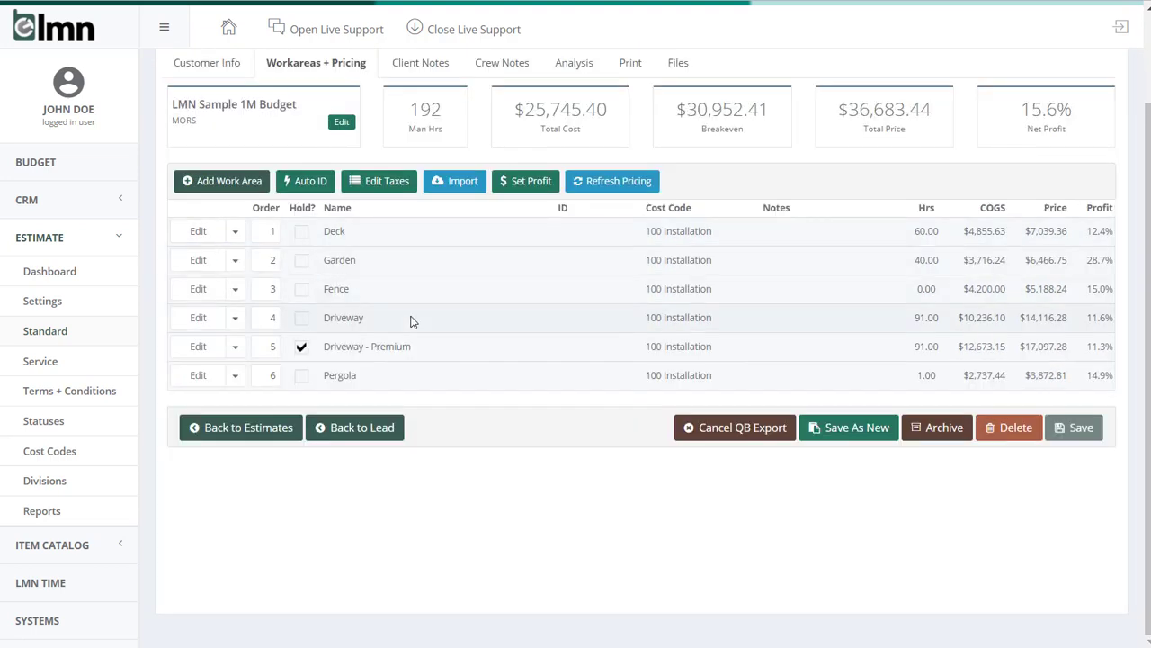
pyautogui.scroll(2, 415, 312)
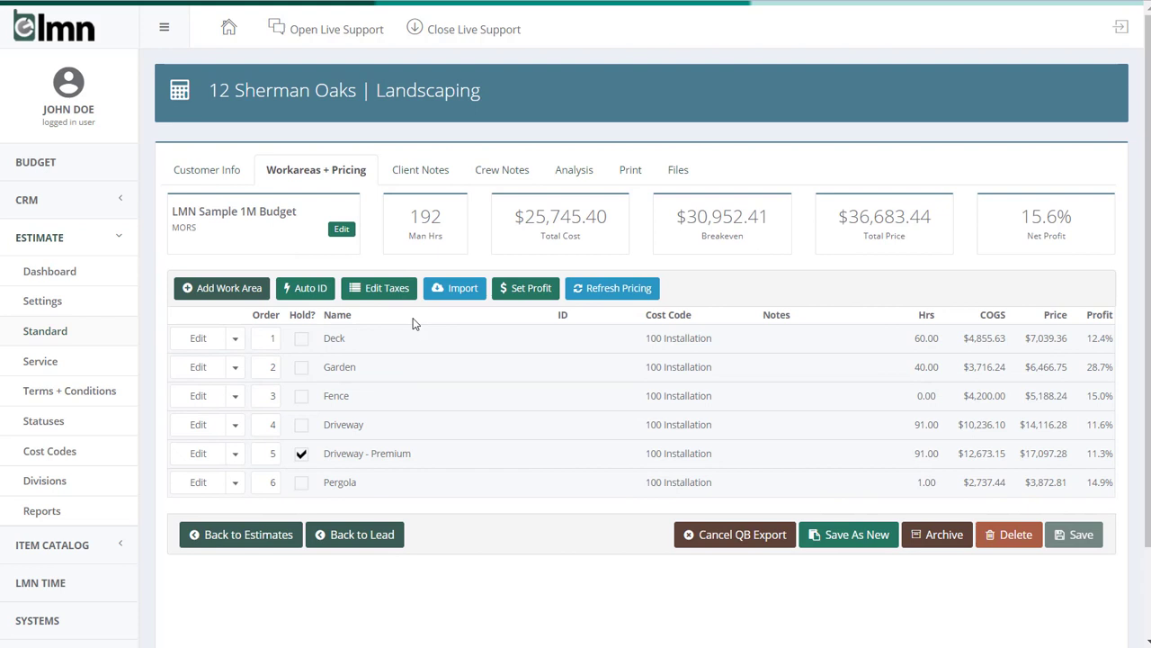
pyautogui.moveTo(932, 219); pyautogui.dragTo(835, 229)
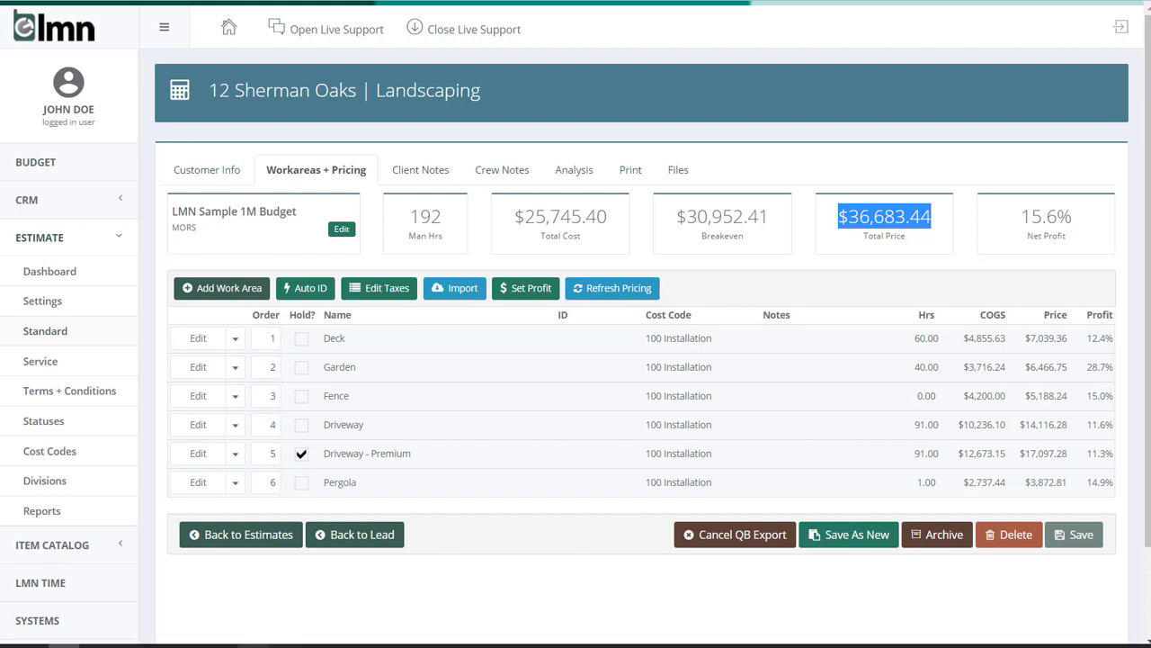
# Bring the Import Estimates window forward and change the estimate's import type from Simple to Summary.
pyautogui.moveTo(158, 646)
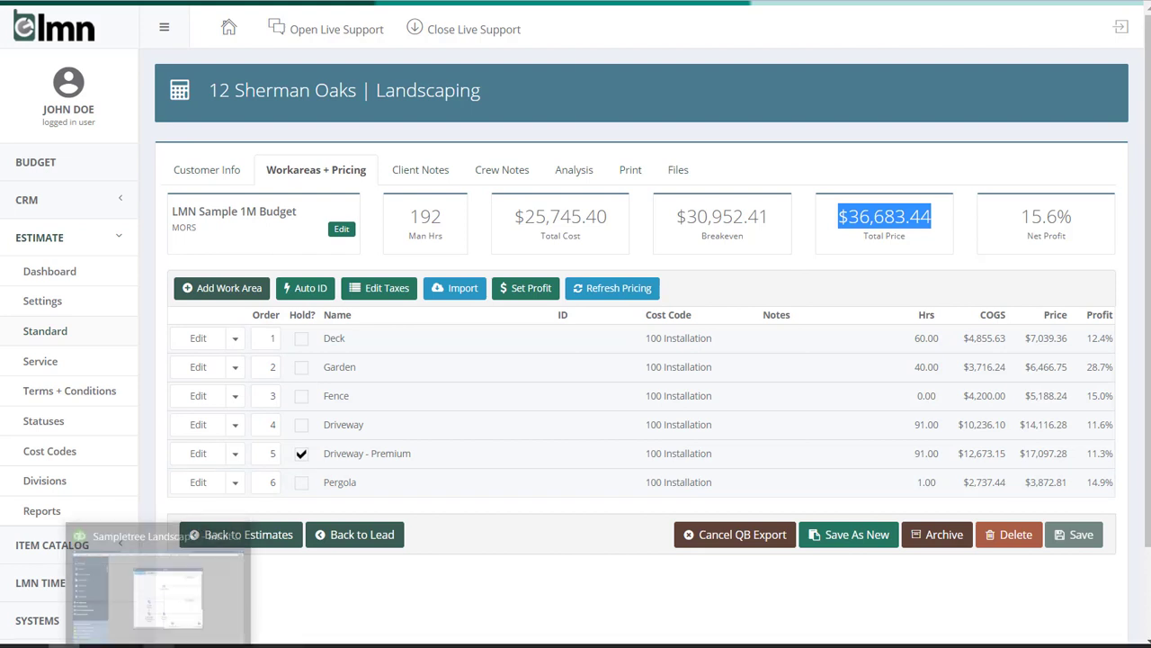
pyautogui.click(222, 645)
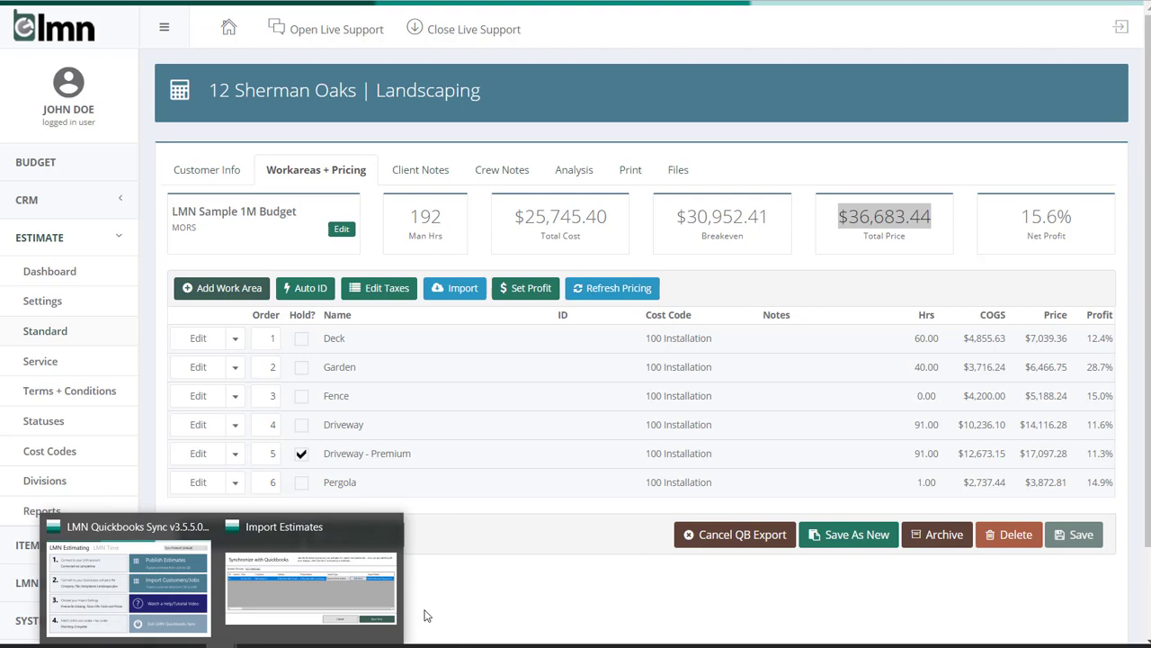
pyautogui.click(427, 615)
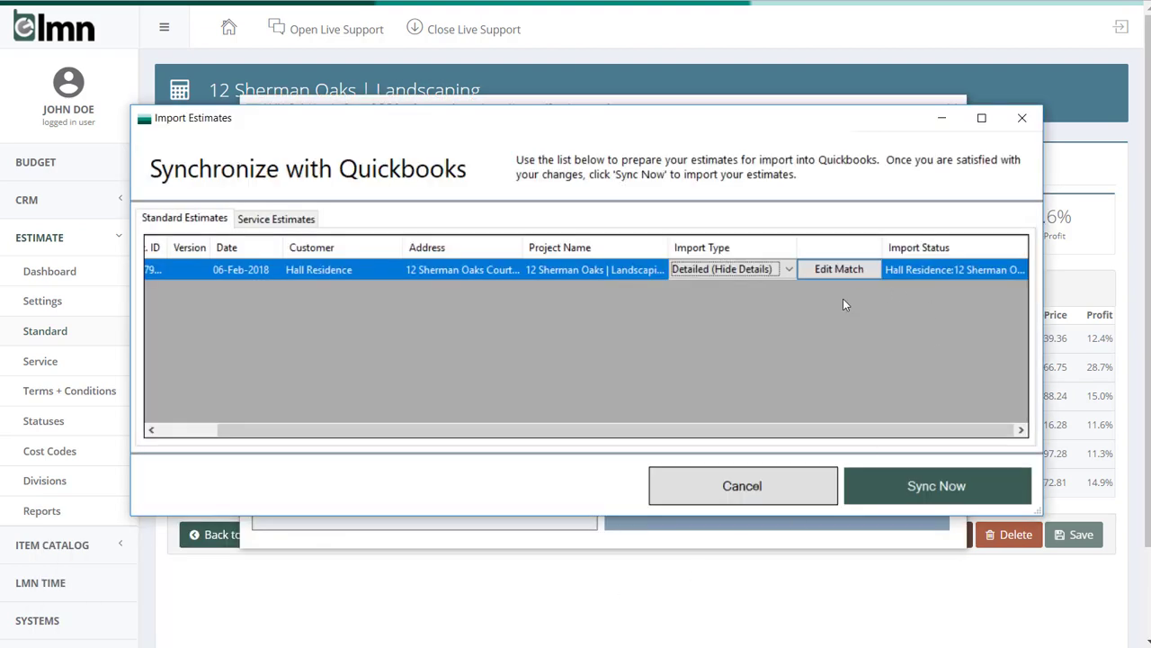
pyautogui.click(753, 269)
pyautogui.click(748, 279)
pyautogui.click(749, 274)
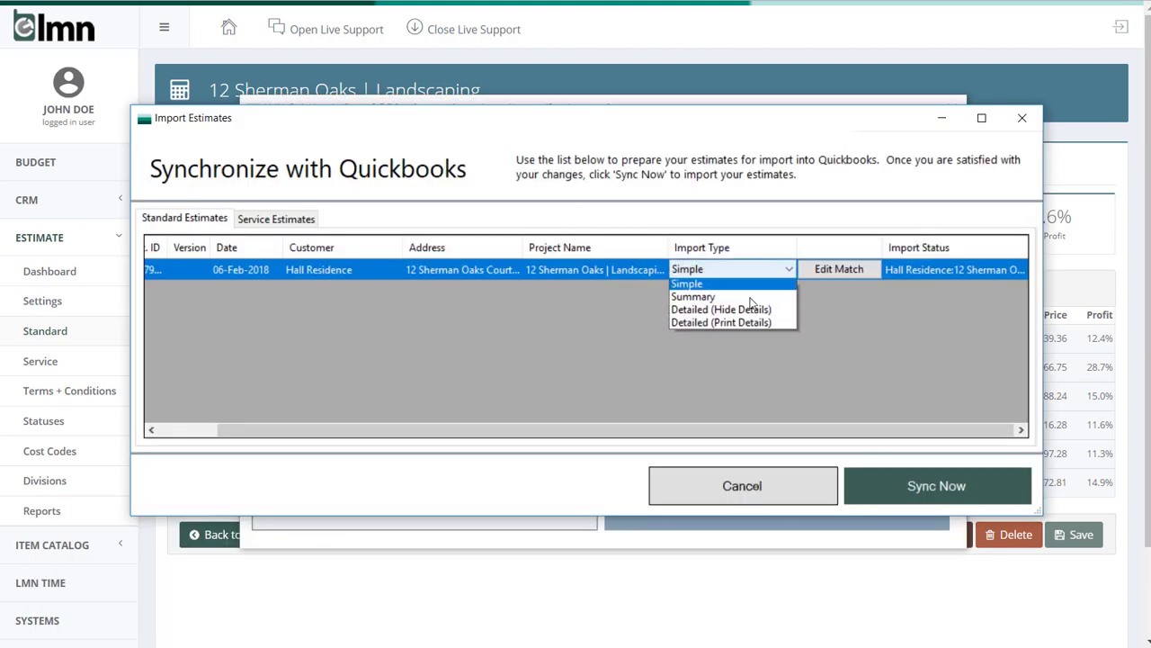
pyautogui.click(746, 297)
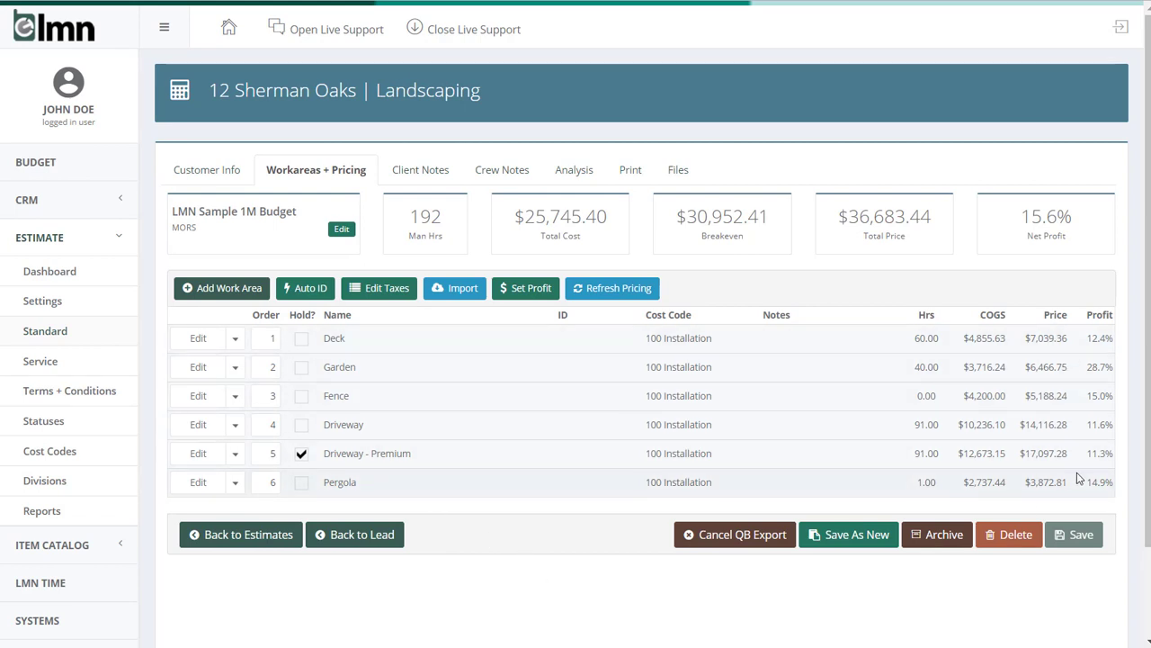
# Review the Fence and Driveway work areas' pricing details, closing each afterward.
pyautogui.click(199, 394)
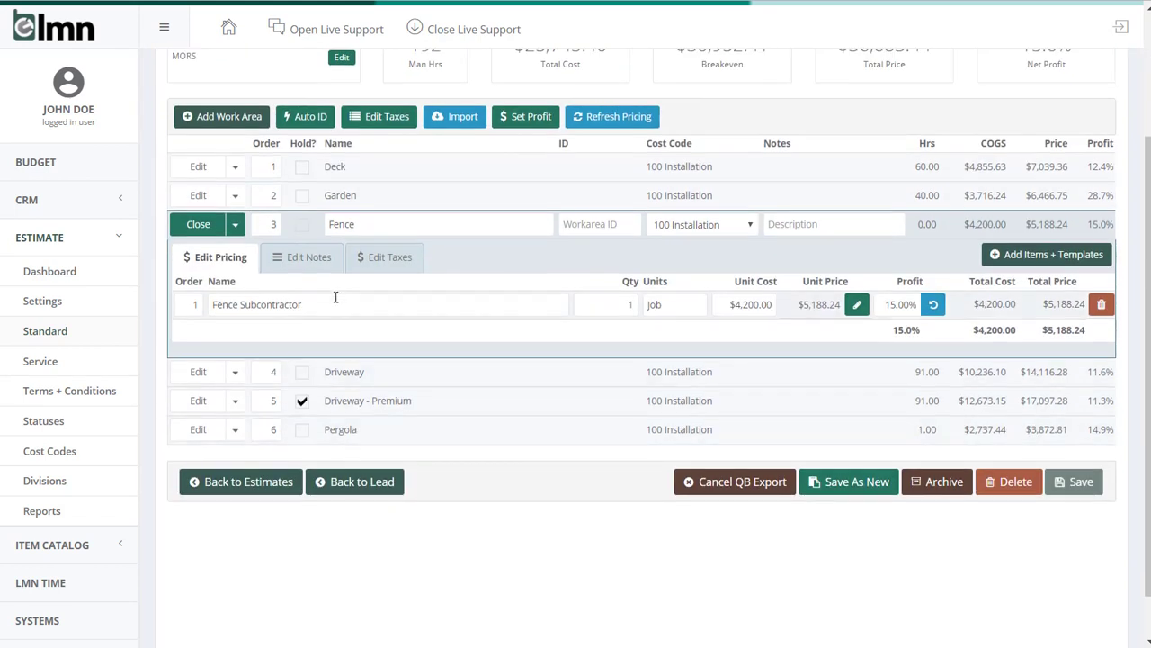
pyautogui.click(200, 224)
pyautogui.click(190, 317)
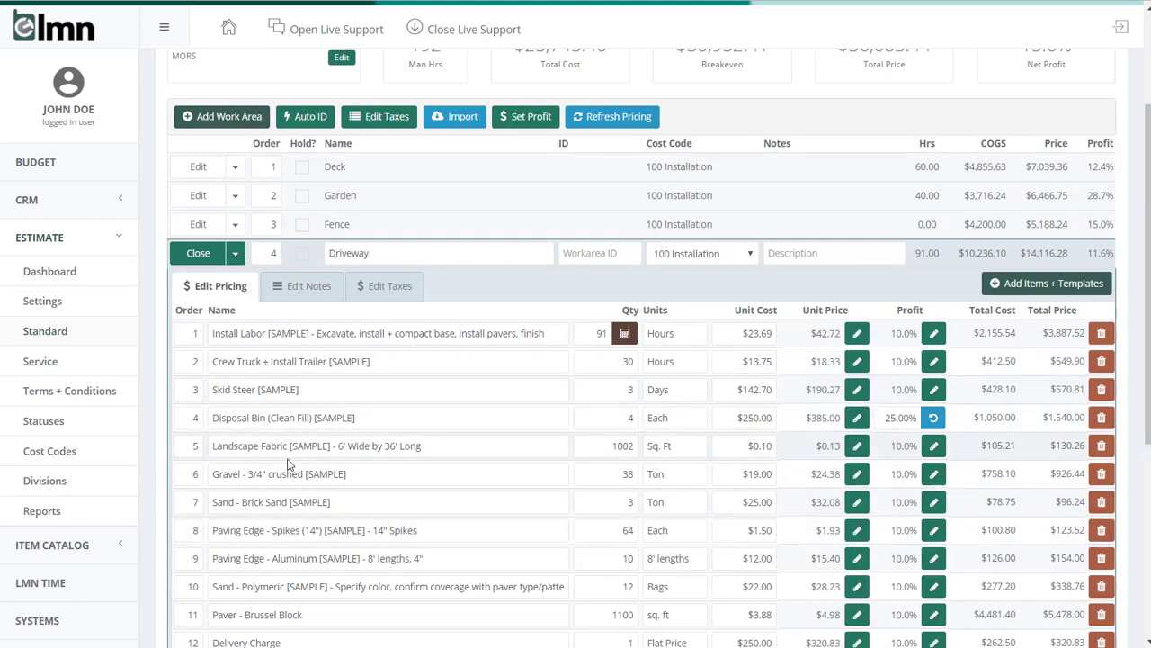
pyautogui.click(200, 255)
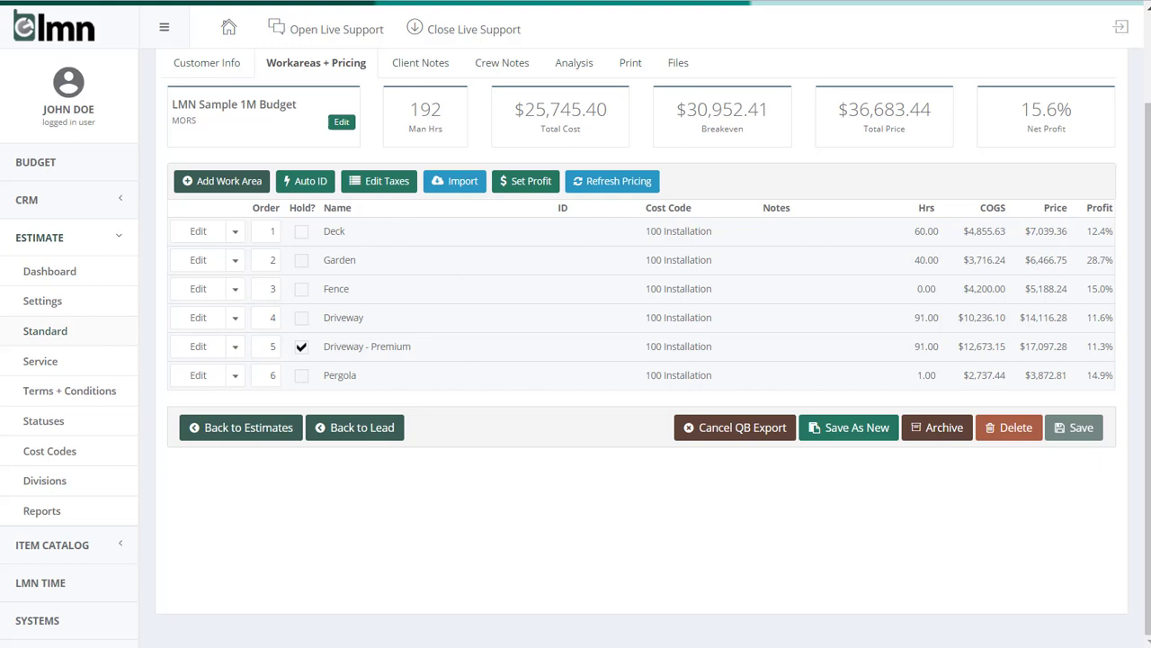
# Bring the QuickBooks import window back and show the estimate's import type choices.
pyautogui.moveTo(224, 644)
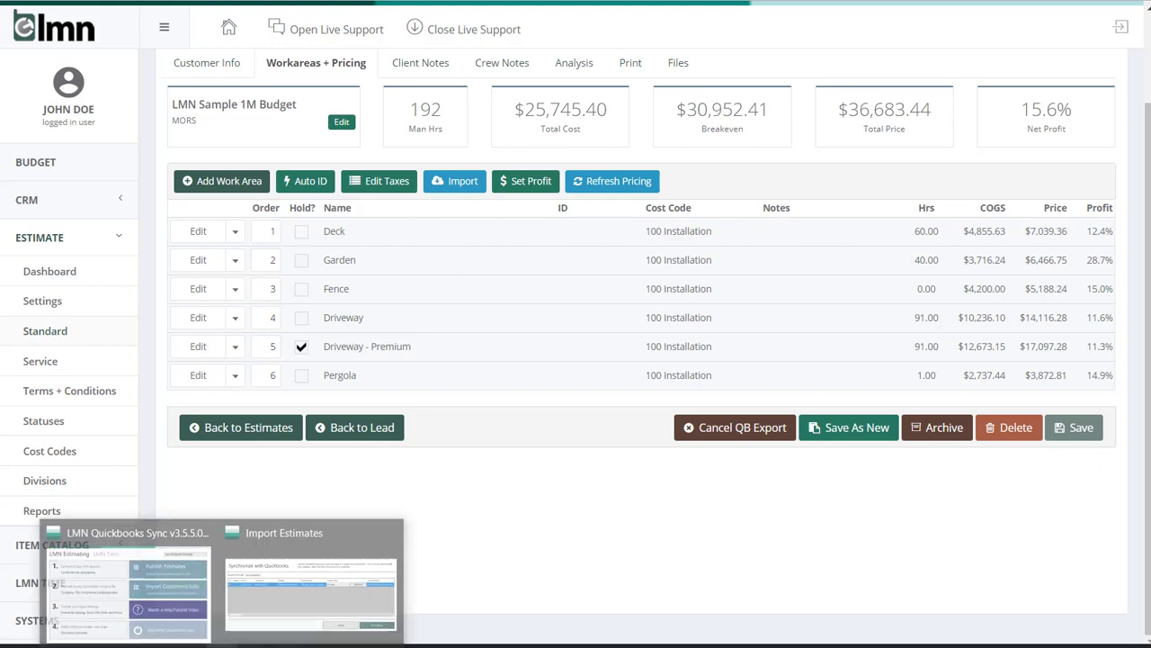
pyautogui.click(290, 605)
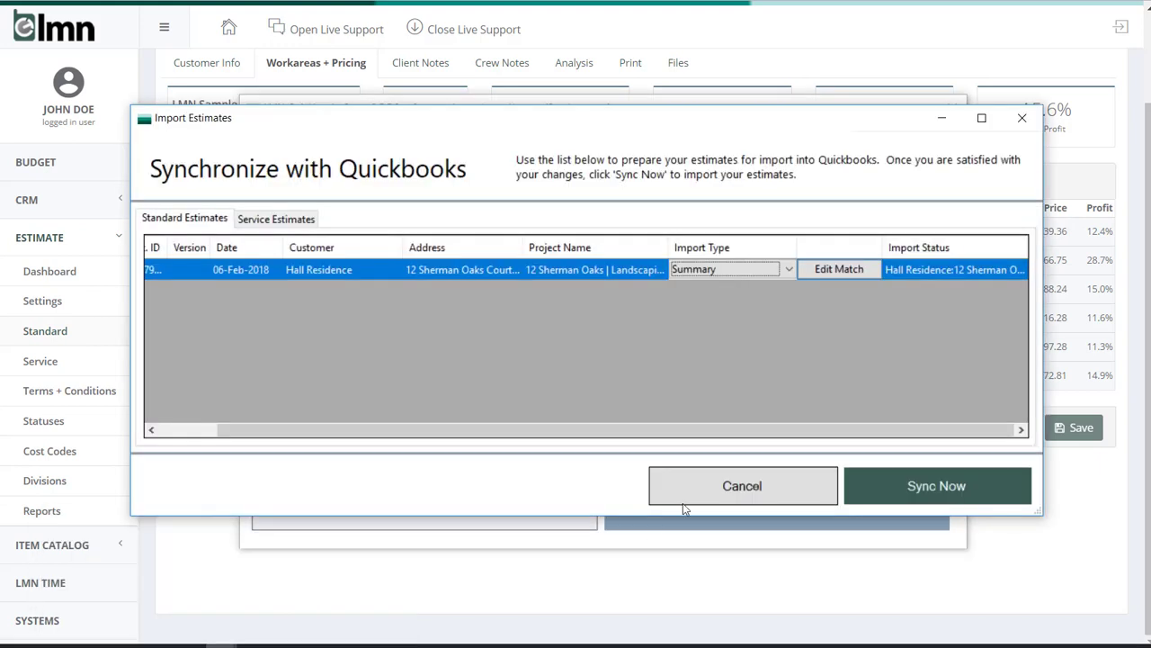
pyautogui.click(723, 270)
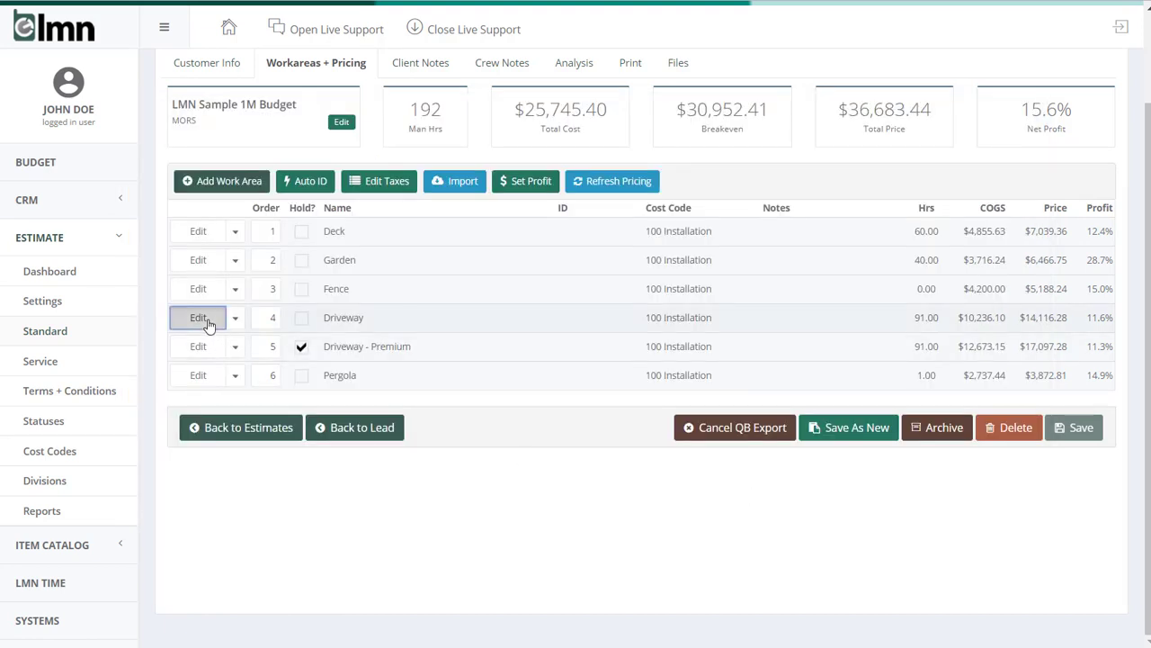
# Look over the Driveway pricing items, close them, and scroll back to the top of the work areas.
pyautogui.click(202, 322)
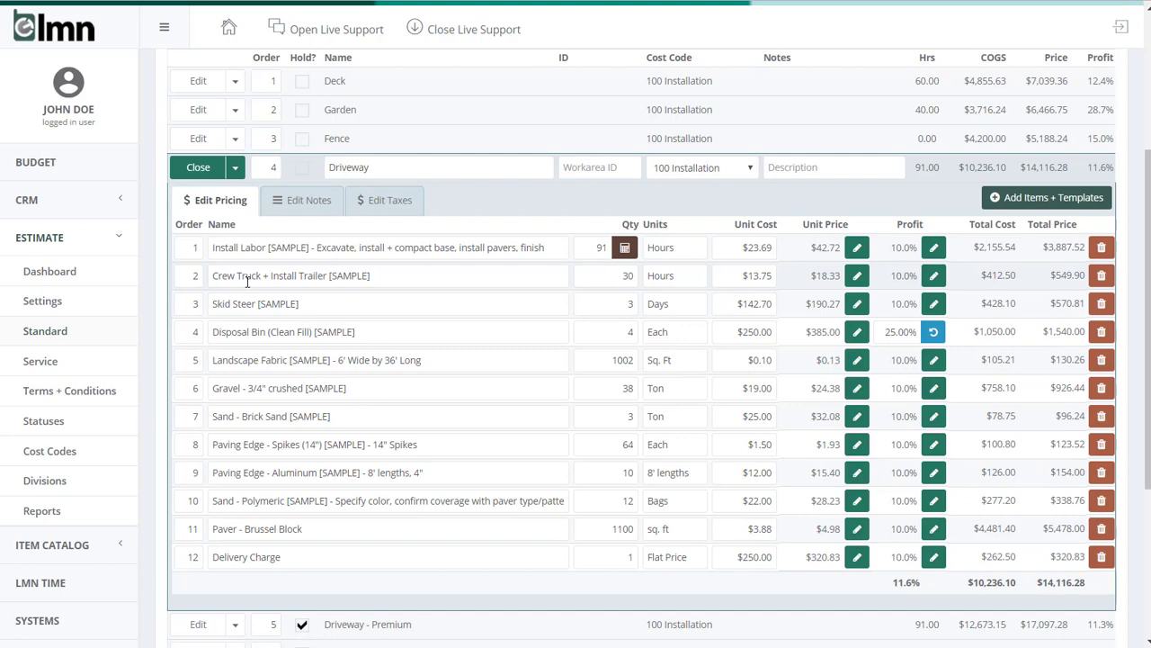
pyautogui.click(196, 167)
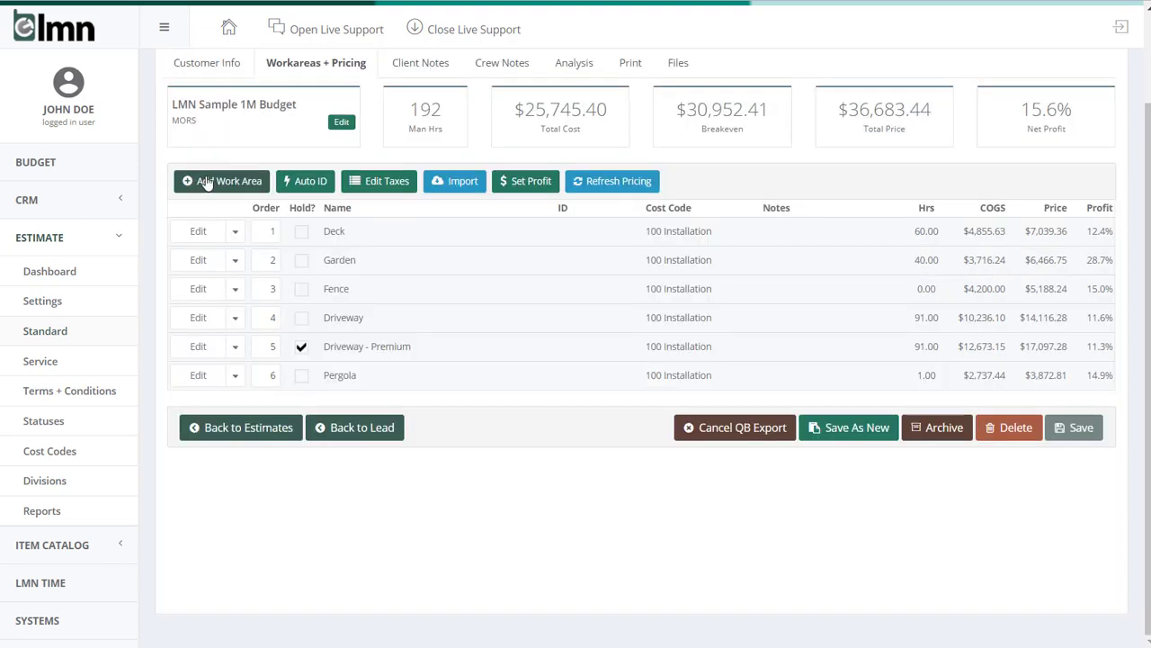
pyautogui.scroll(2, 391, 319)
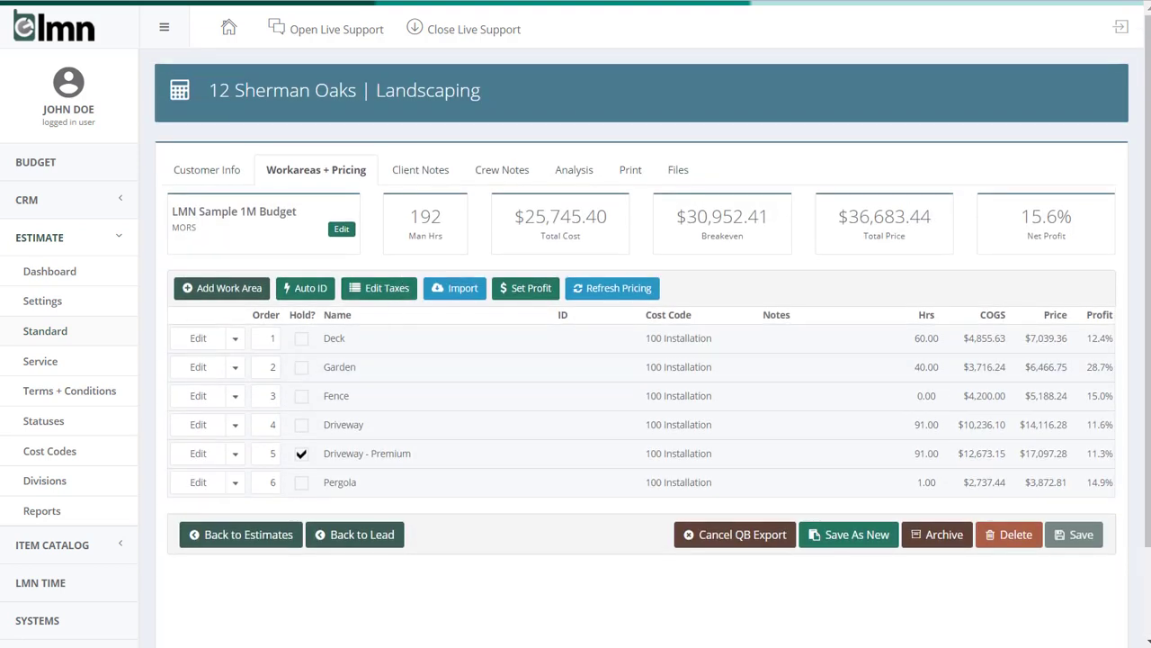
# Bring back the Import Estimates window and list the import types for the 12 Sherman Oaks row.
pyautogui.moveTo(270, 645)
pyautogui.click(306, 566)
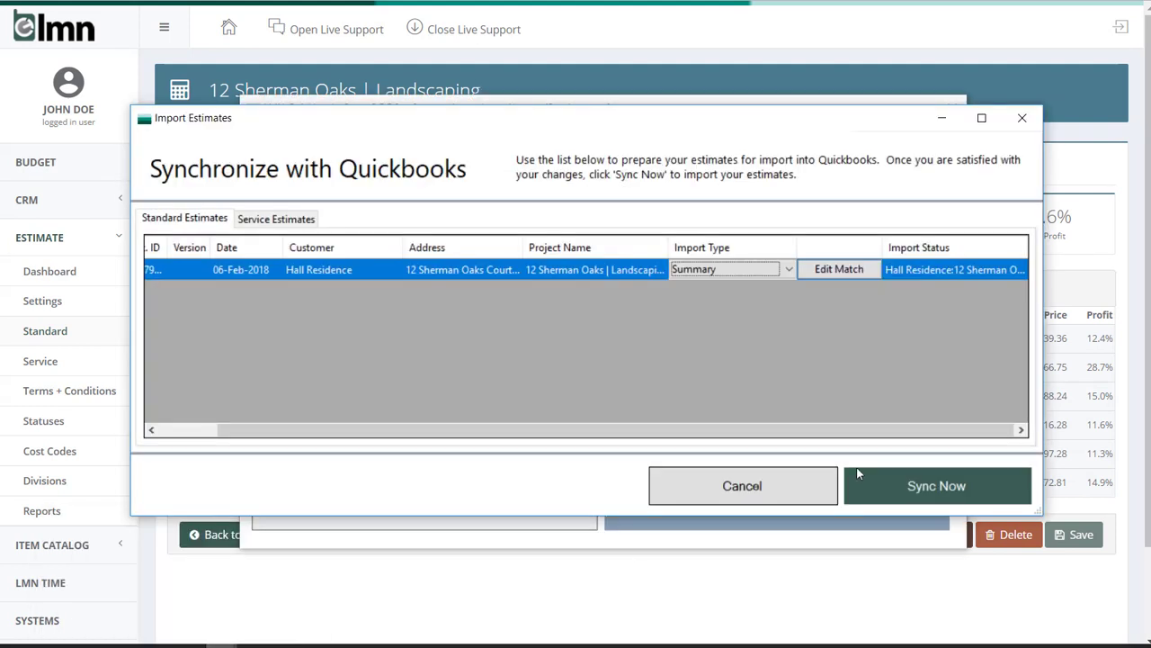
pyautogui.click(725, 269)
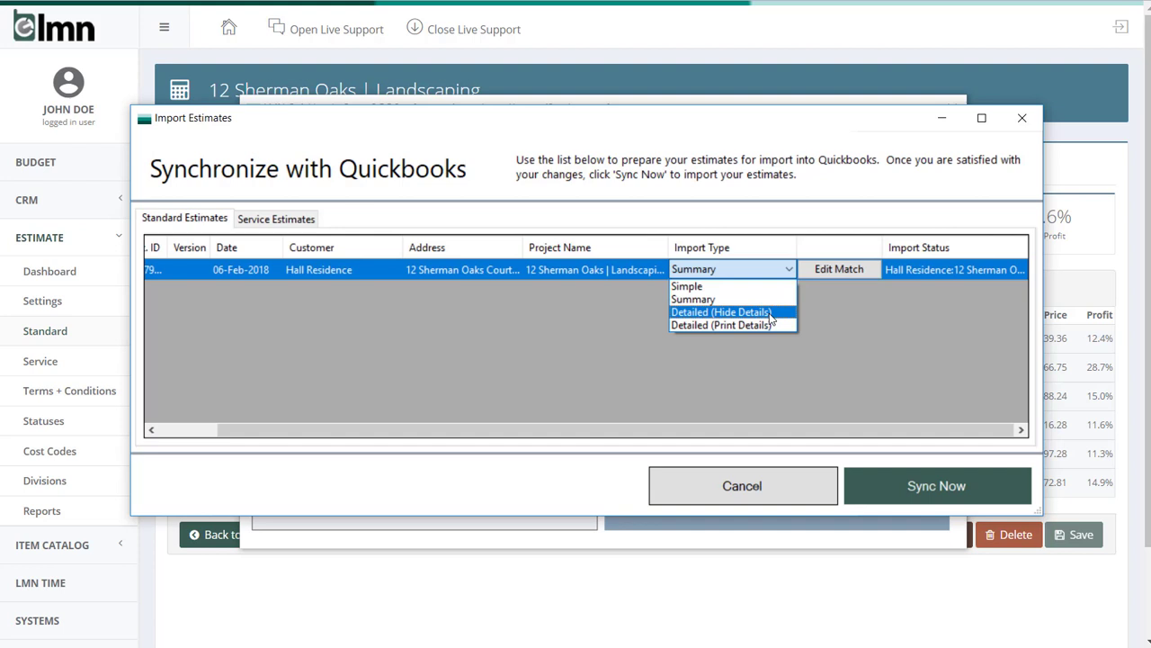
pyautogui.click(801, 325)
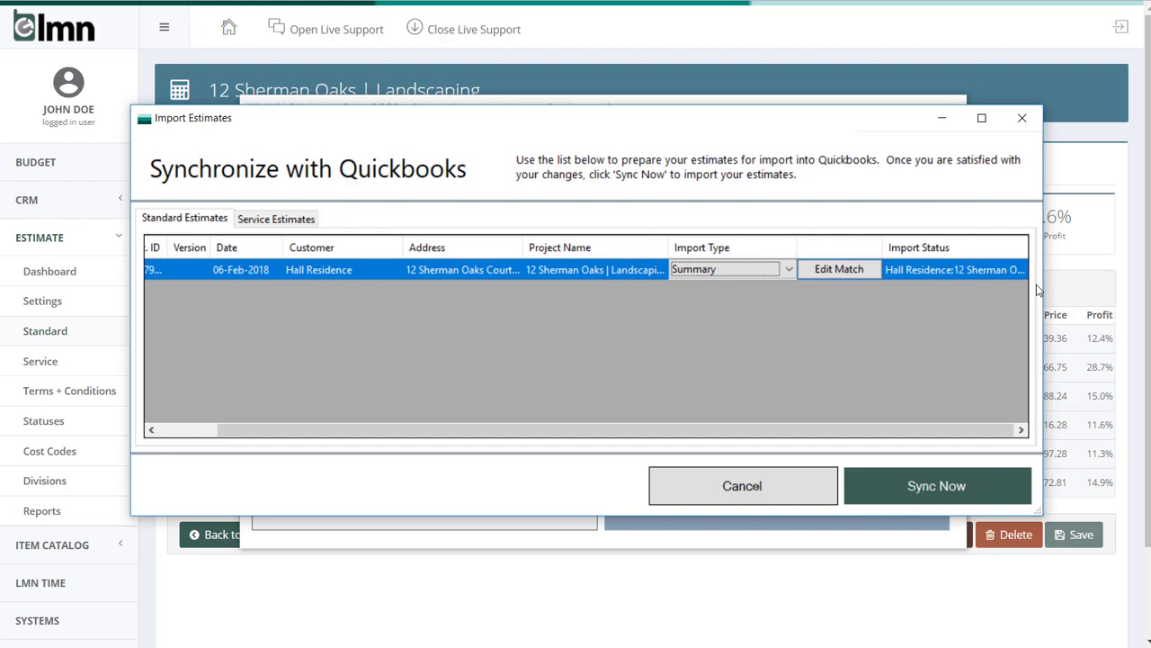
# Rematch the estimate to the customer's Landscaping job from the Existing Customers/Jobs list.
pyautogui.click(839, 269)
pyautogui.scroll(-10, 558, 322)
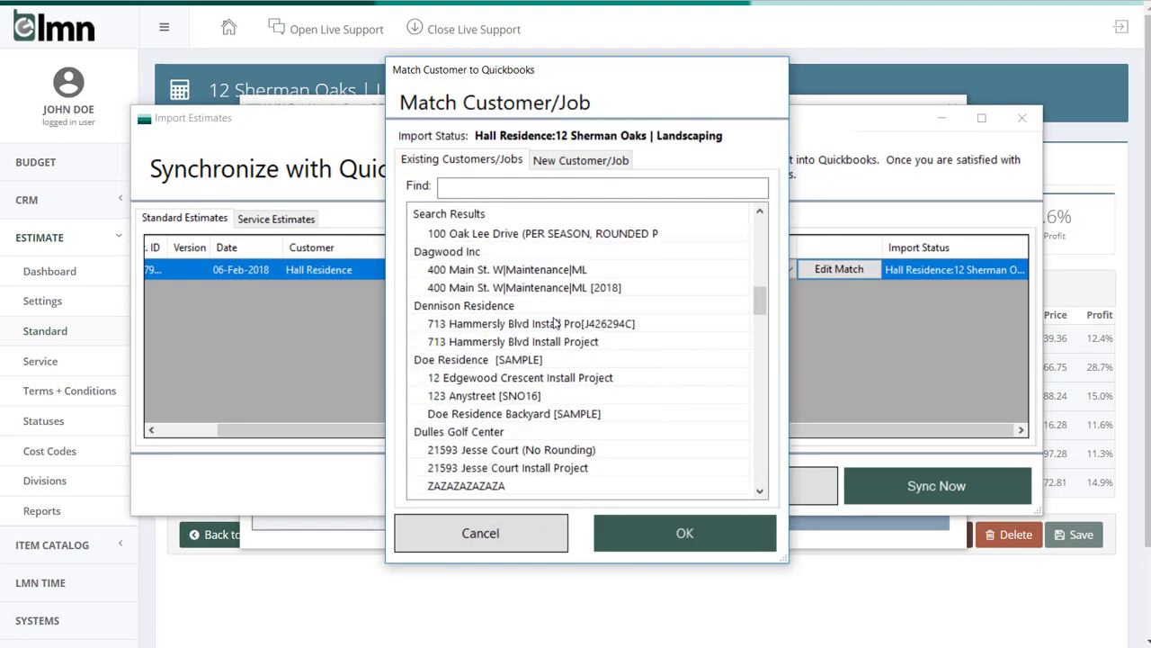
pyautogui.scroll(-2, 555, 322)
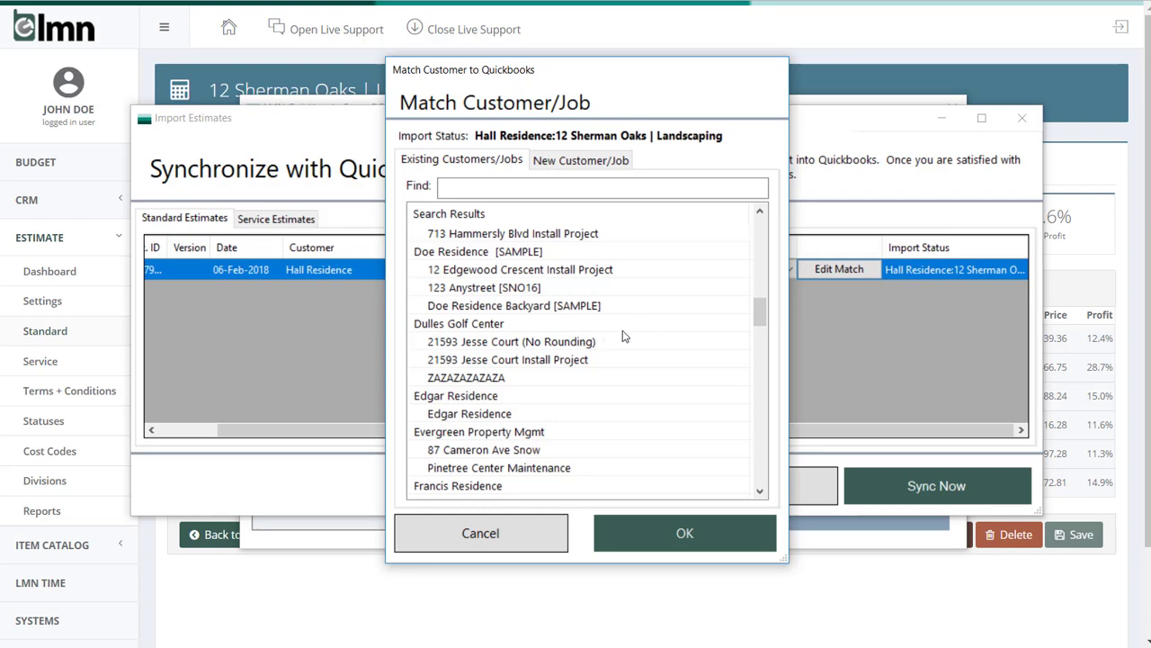
pyautogui.scroll(-3, 657, 361)
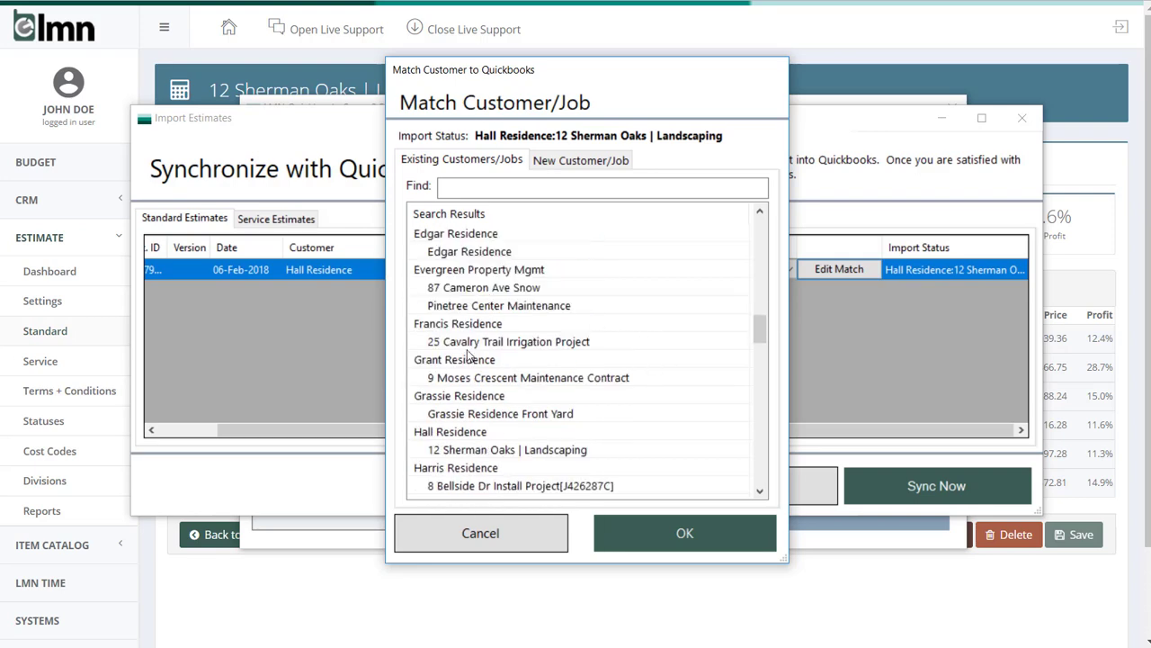
pyautogui.scroll(-5, 474, 362)
pyautogui.scroll(5, 490, 356)
pyautogui.click(558, 186)
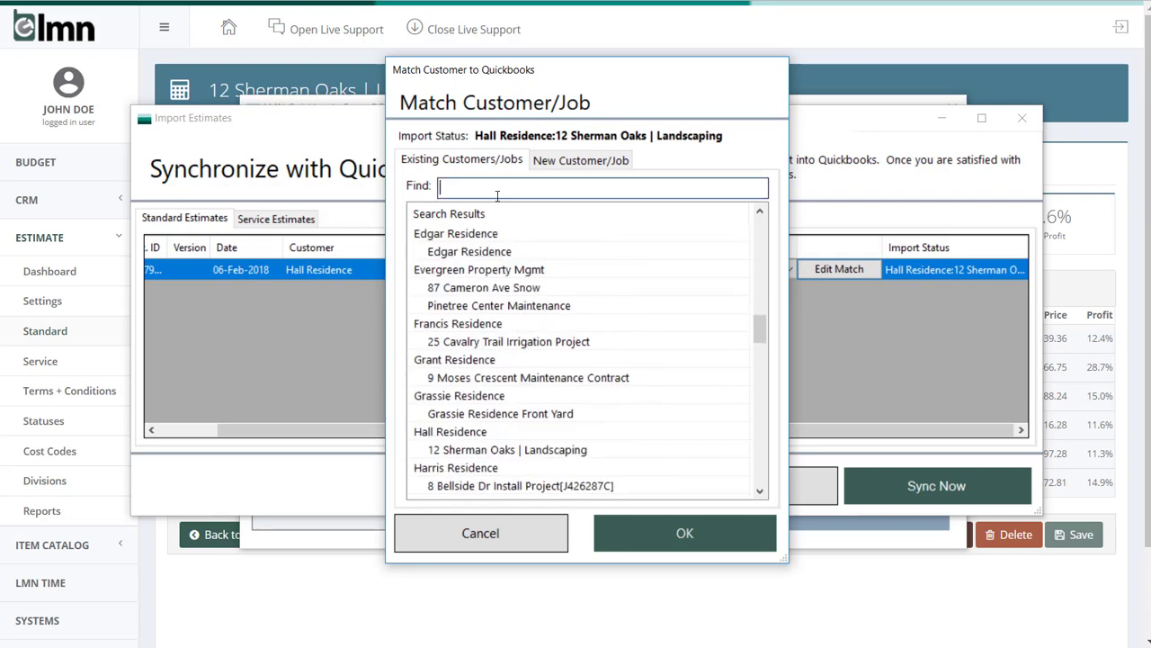
pyautogui.scroll(-2, 562, 254)
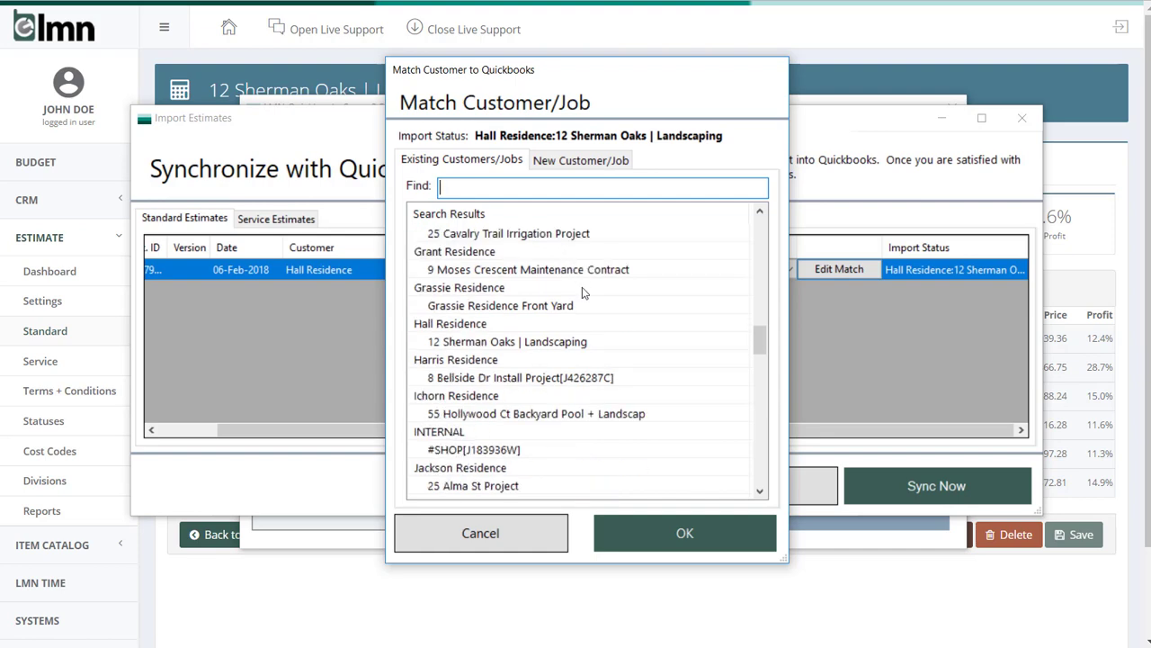
pyautogui.click(462, 326)
pyautogui.click(474, 342)
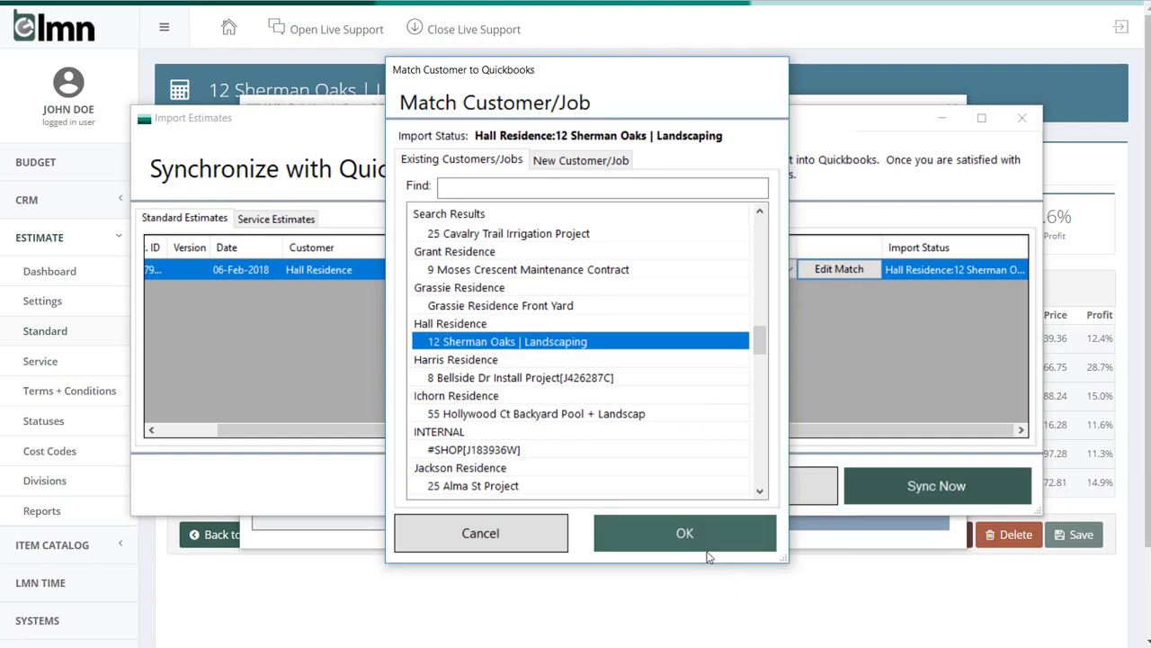
pyautogui.click(540, 531)
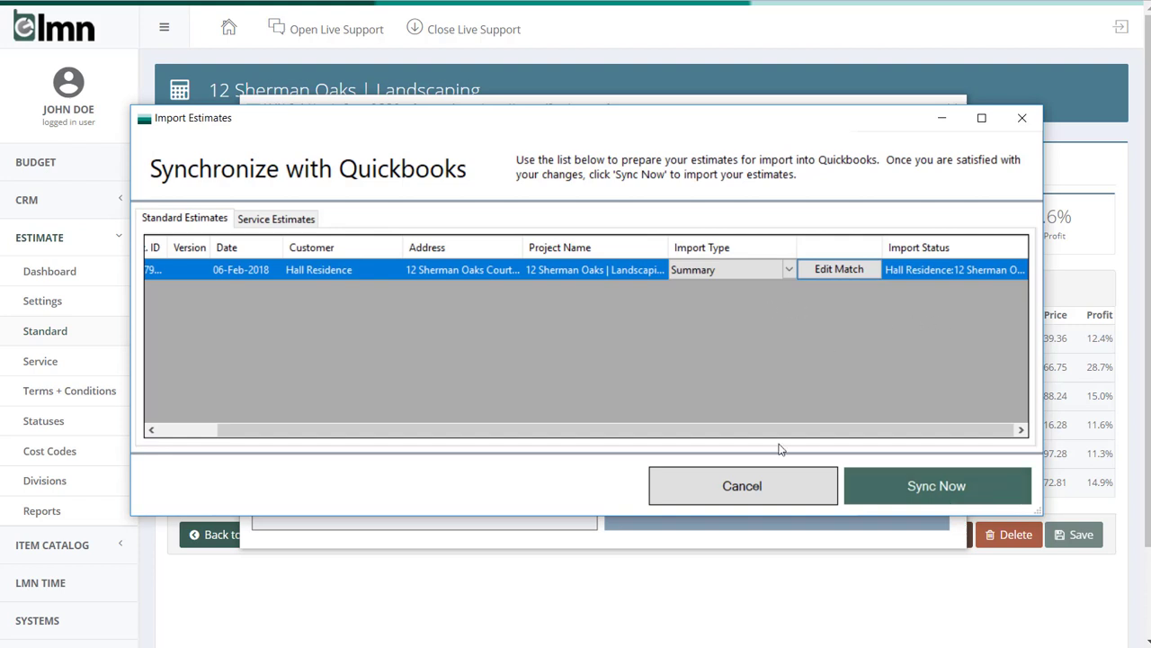
# Check the Service Estimates list, then sync the included standard estimate into QuickBooks.
pyautogui.click(196, 432)
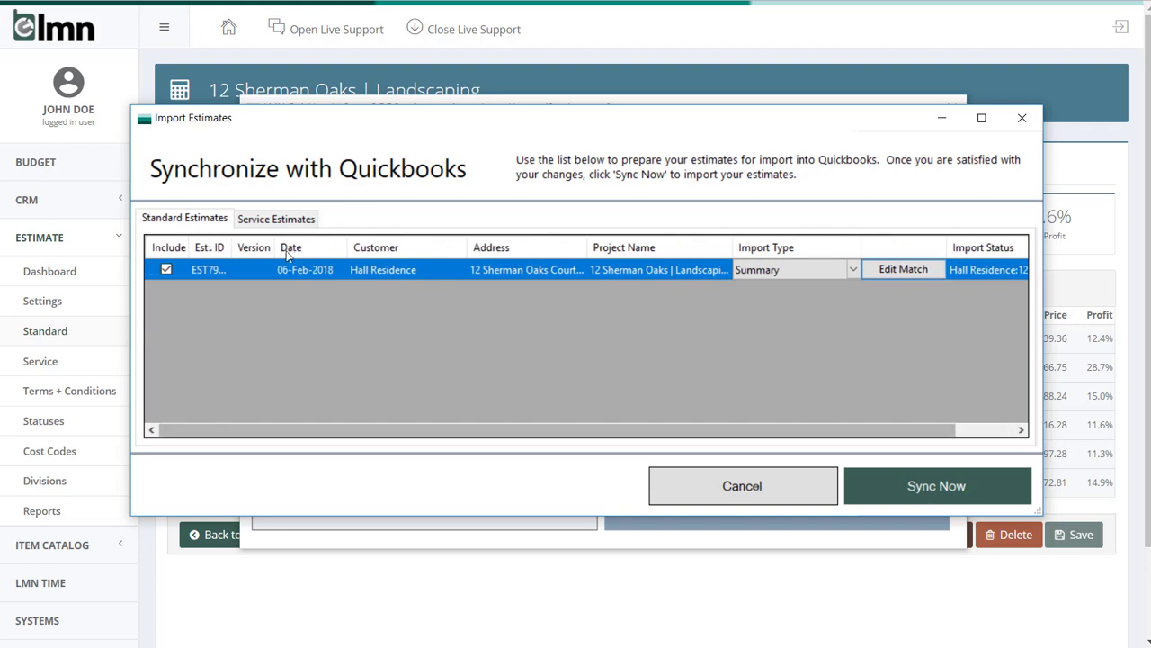
pyautogui.click(281, 219)
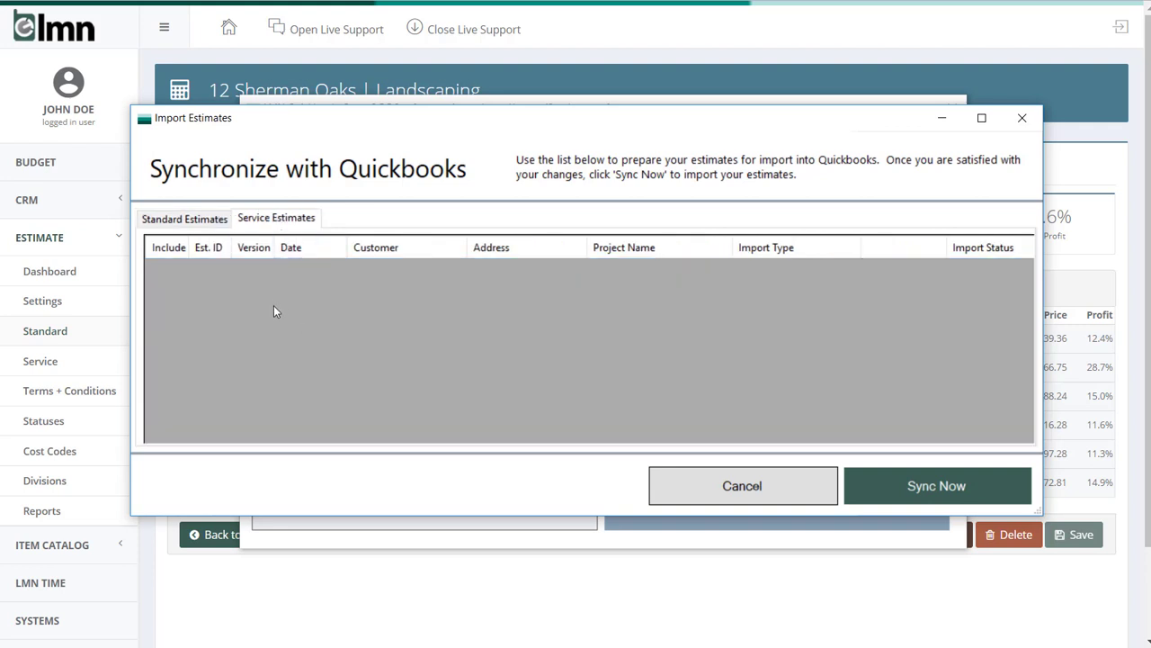
pyautogui.click(180, 220)
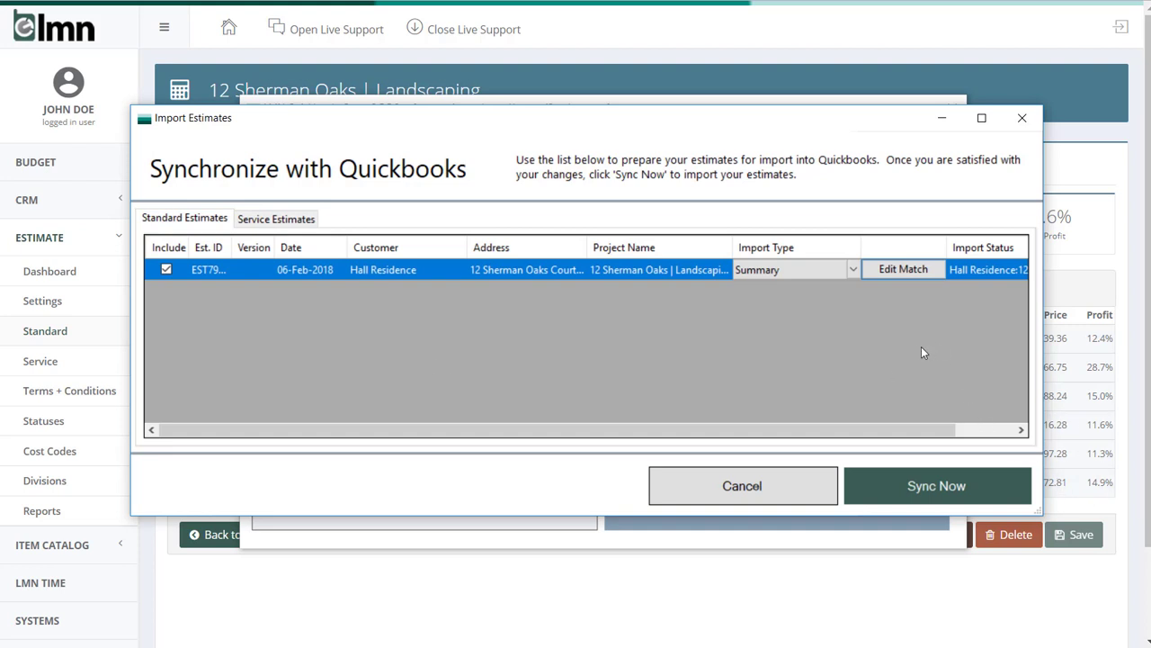
pyautogui.click(945, 484)
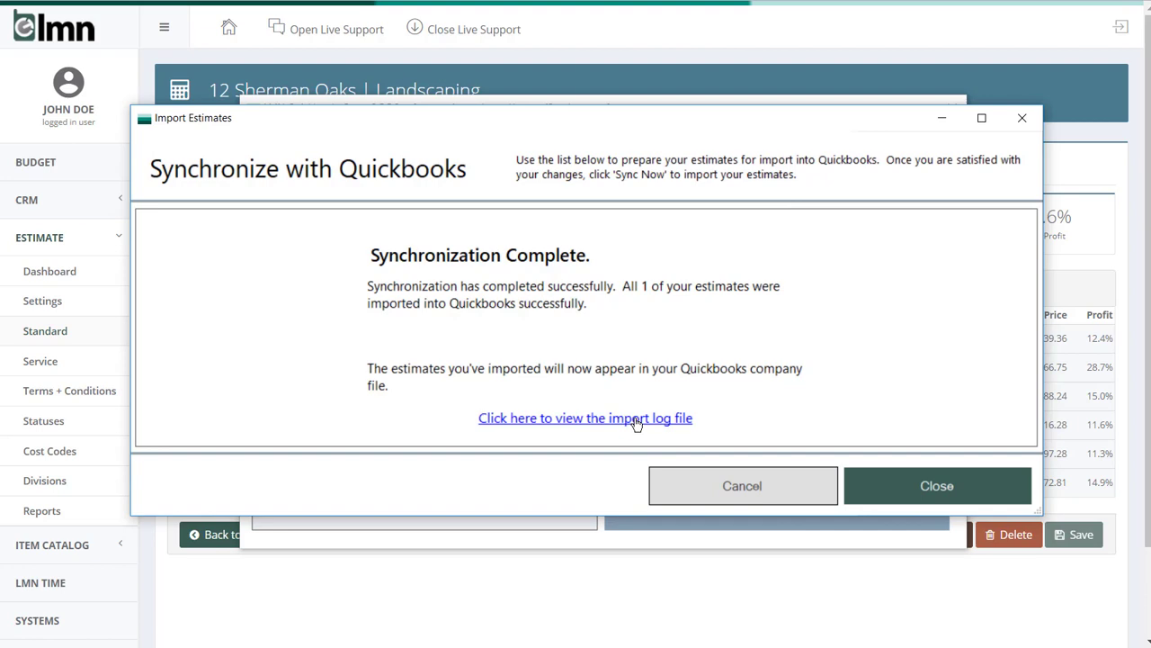
# Read the import log confirming STD791069 replaced the existing estimate, then close the sync dialog.
pyautogui.click(636, 419)
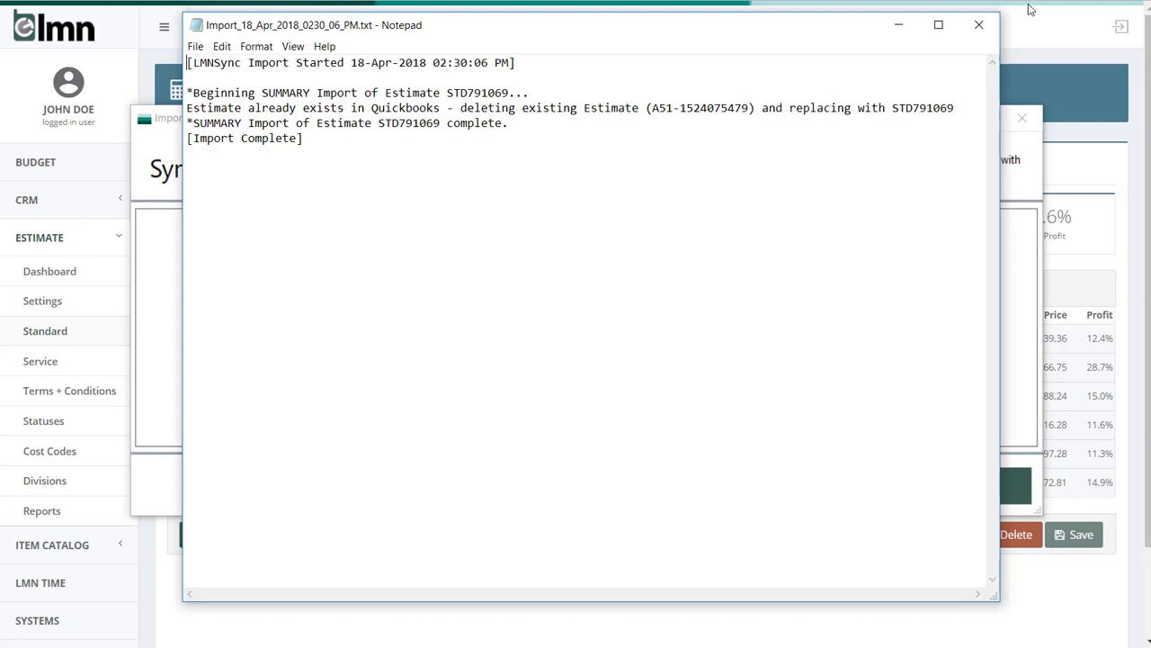
pyautogui.click(979, 24)
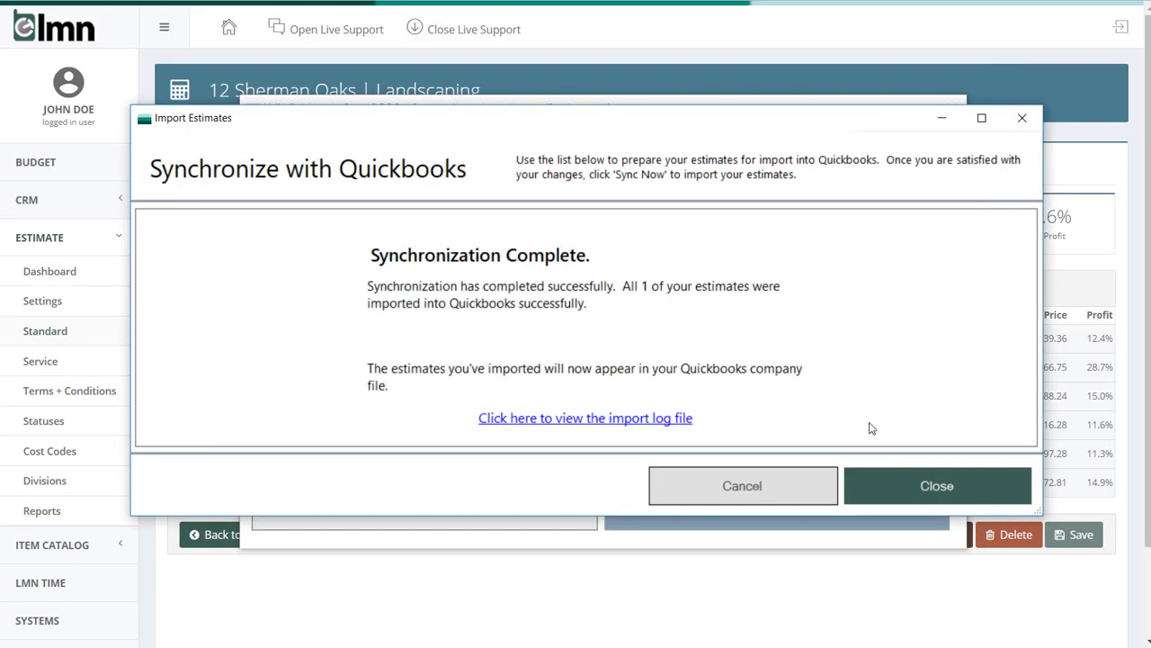
pyautogui.click(931, 470)
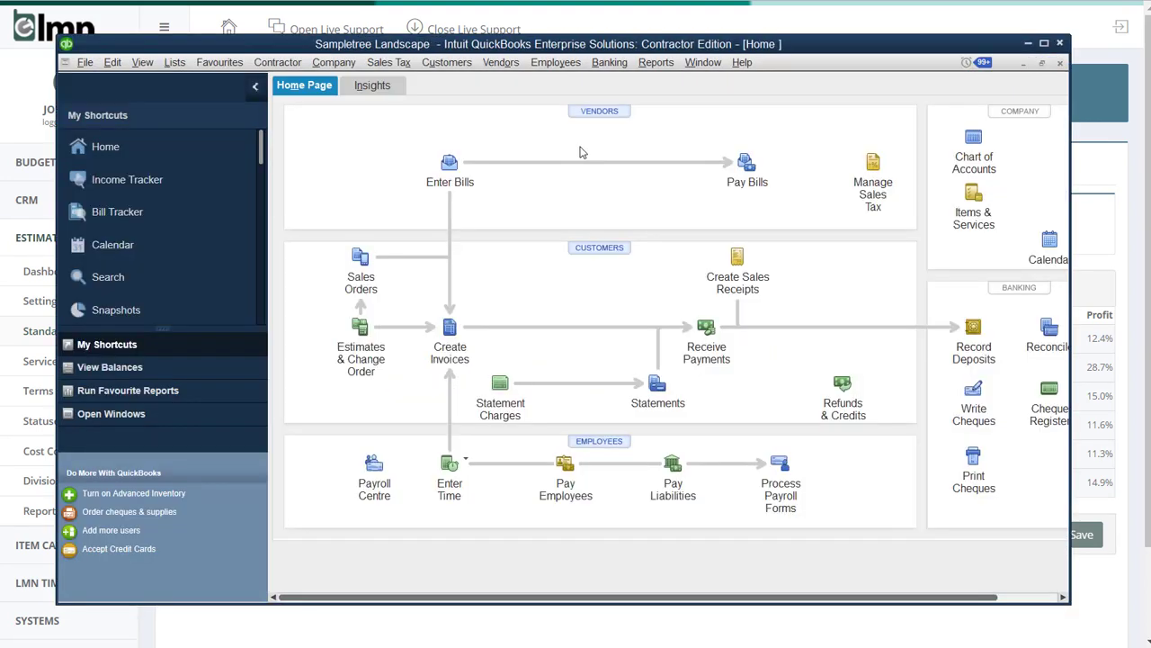
# Maximize the Home page and select the customer's Landscaping job in the Customer Centre.
pyautogui.doubleClick(575, 149)
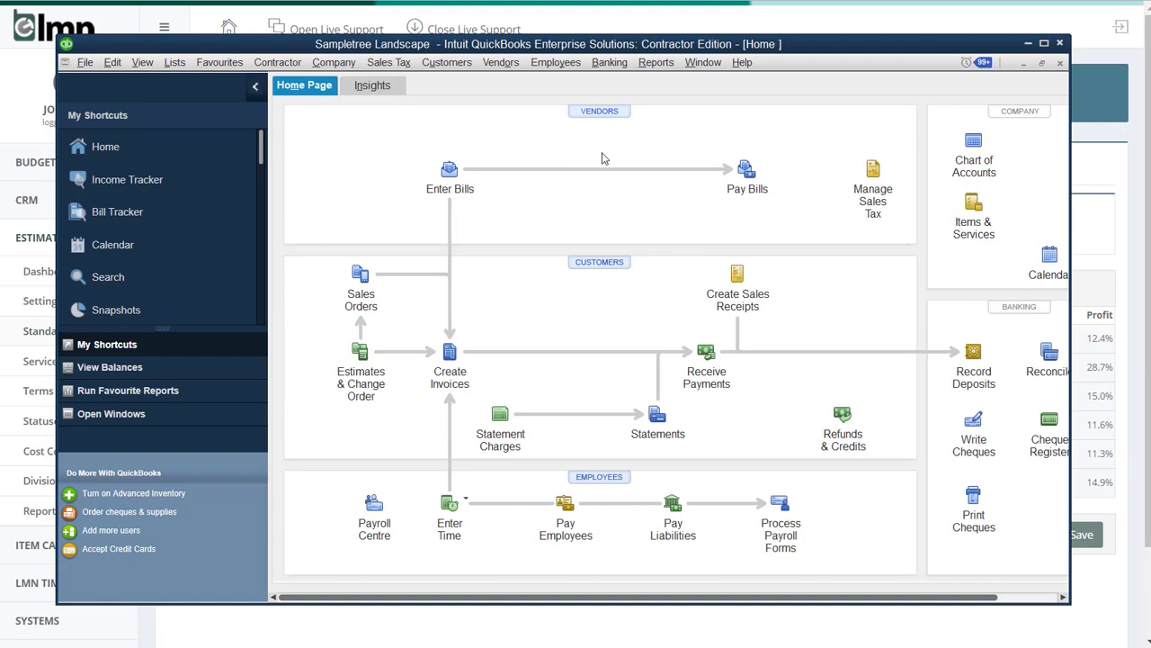
pyautogui.click(446, 62)
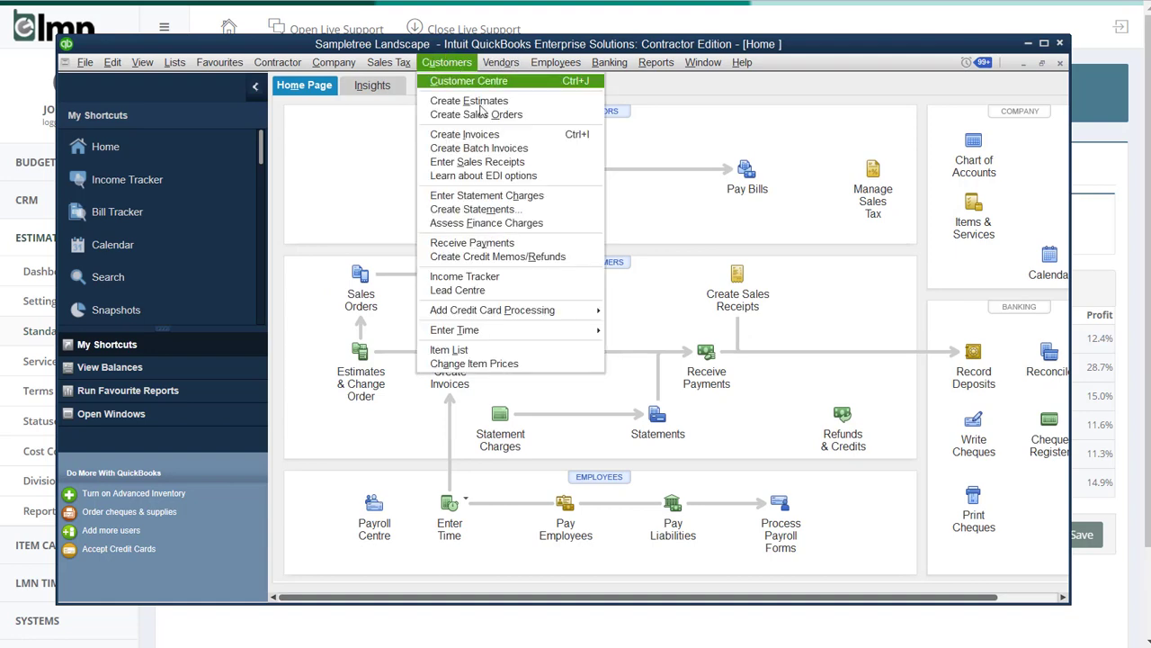
pyautogui.click(468, 82)
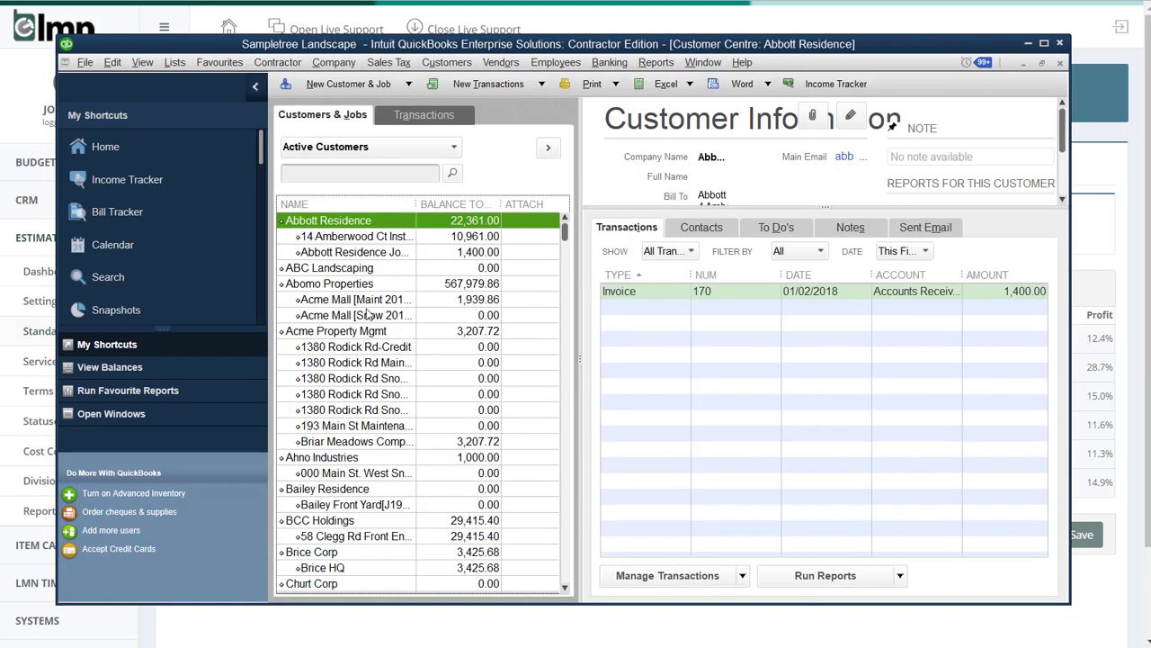
pyautogui.scroll(-10, 384, 326)
pyautogui.scroll(-7, 384, 325)
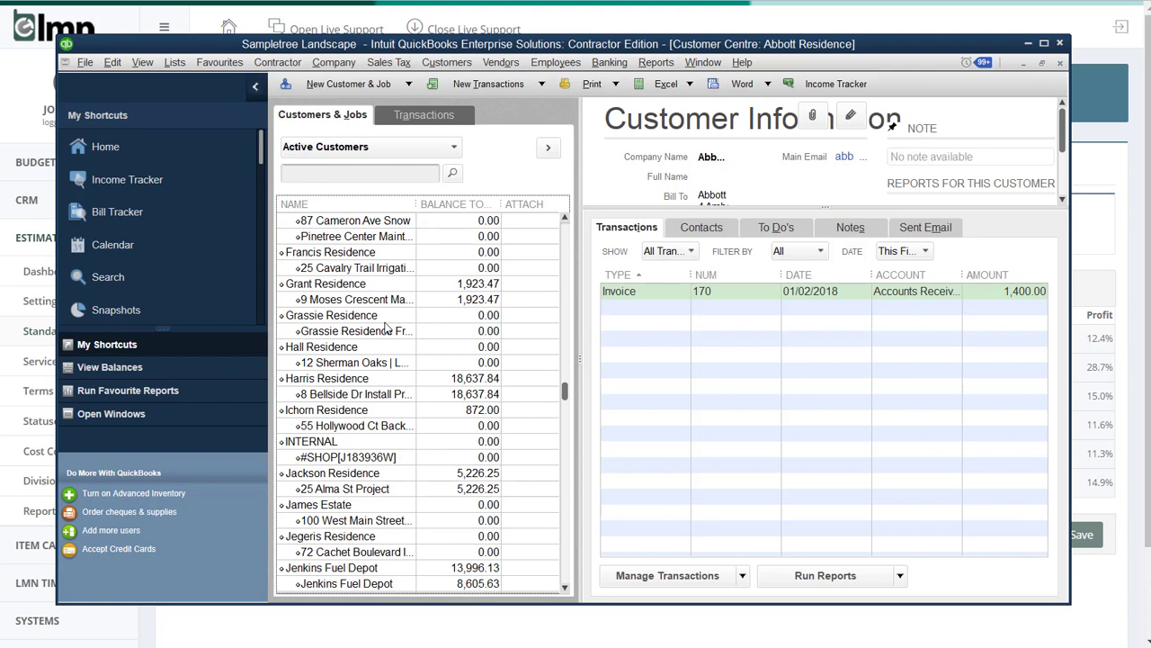
pyautogui.click(349, 363)
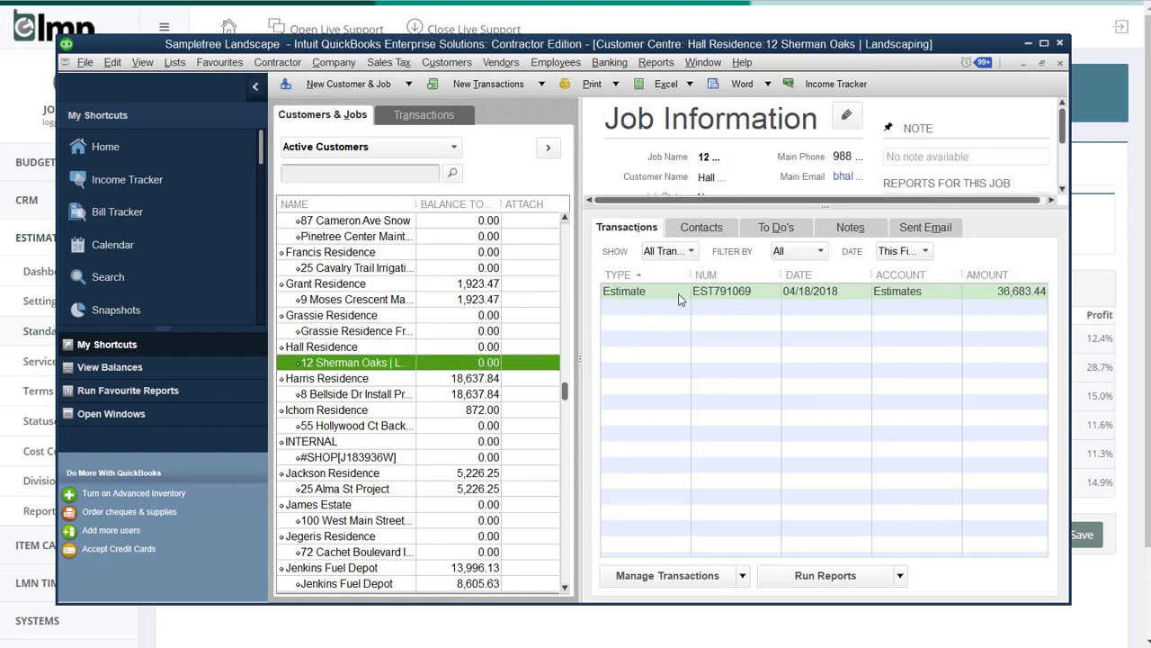
# Open EST791069 enlarged and review its Deck, Garden, Fence, Driveway and Pergola install lines.
pyautogui.doubleClick(654, 295)
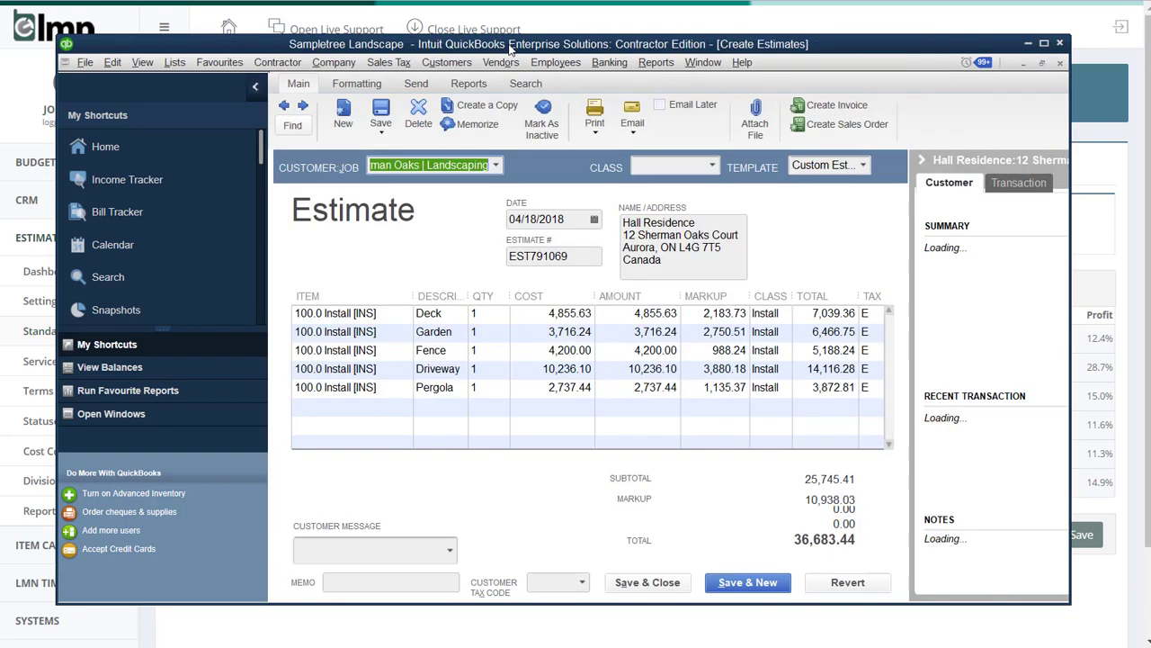
pyautogui.moveTo(509, 49); pyautogui.dragTo(463, 2)
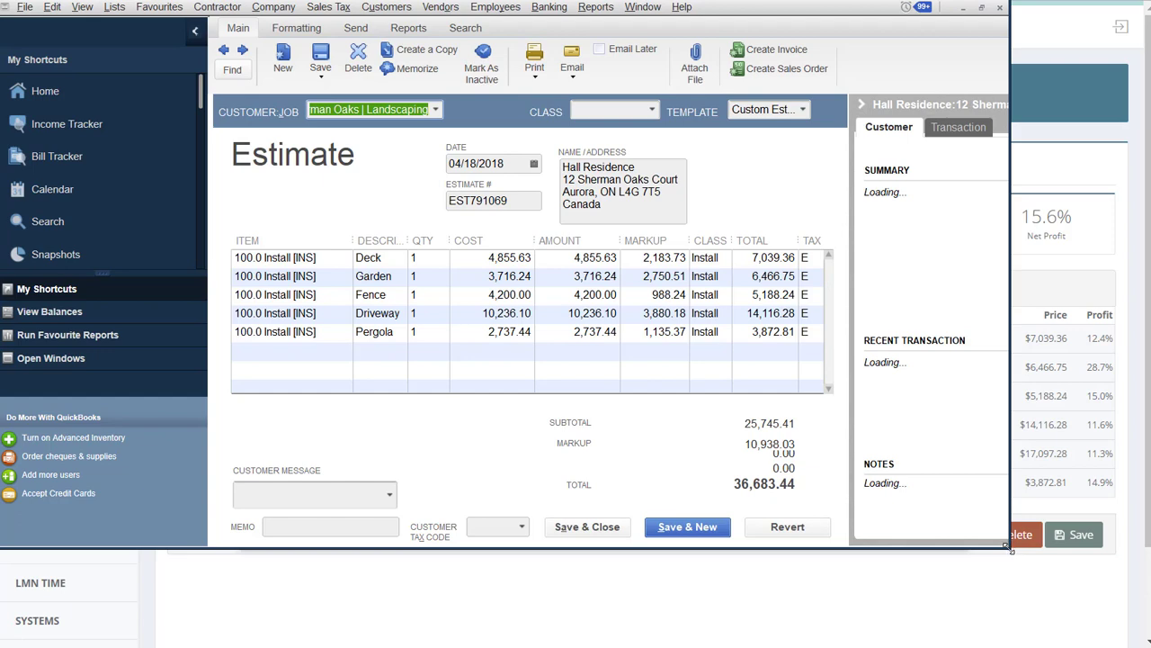
pyautogui.moveTo(1012, 540); pyautogui.dragTo(1138, 613)
pyautogui.click(402, 258)
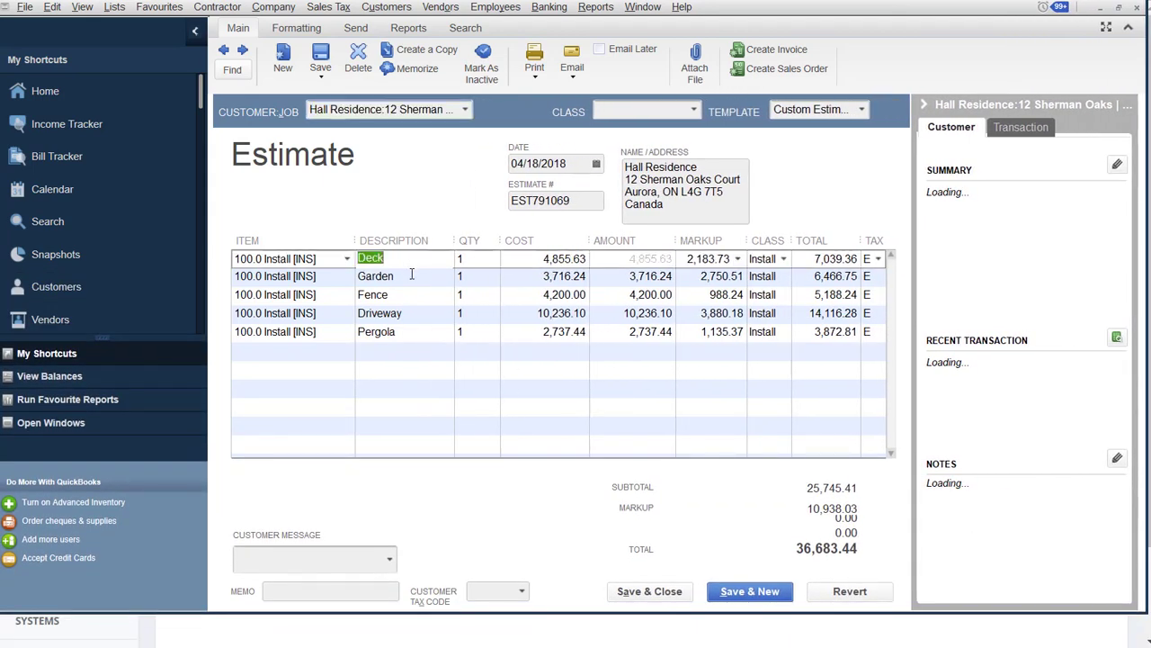
pyautogui.click(412, 277)
pyautogui.click(416, 295)
pyautogui.click(421, 317)
pyautogui.click(420, 333)
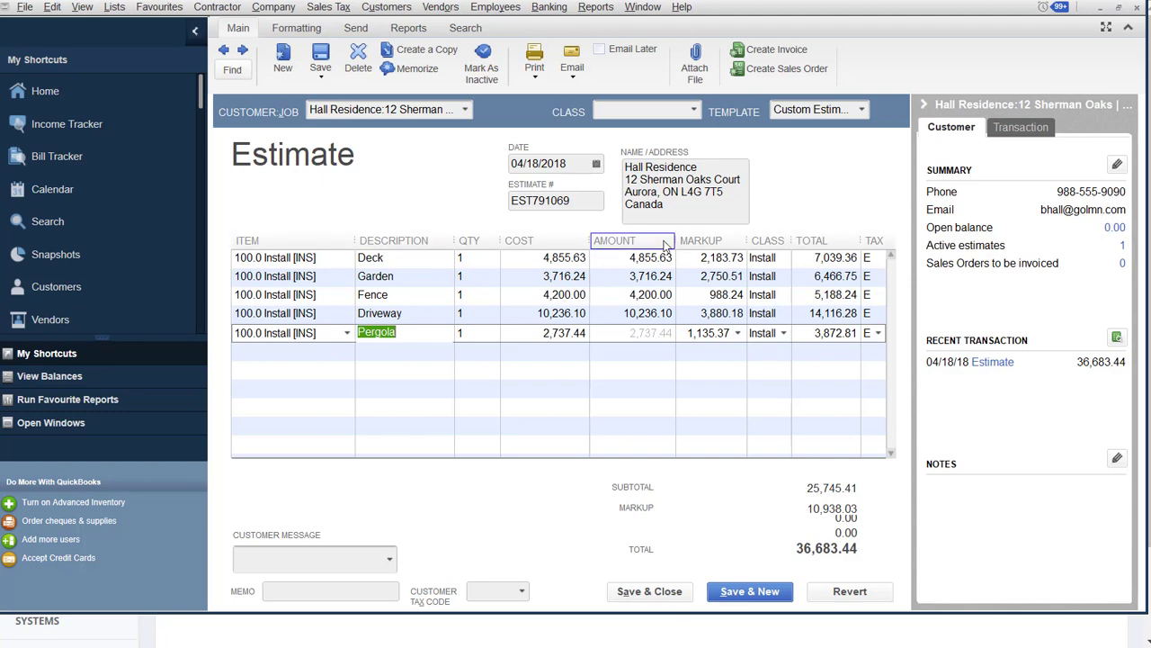
# Create a progress invoice for 20% of the entire estimate.
pyautogui.click(772, 50)
pyautogui.click(331, 121)
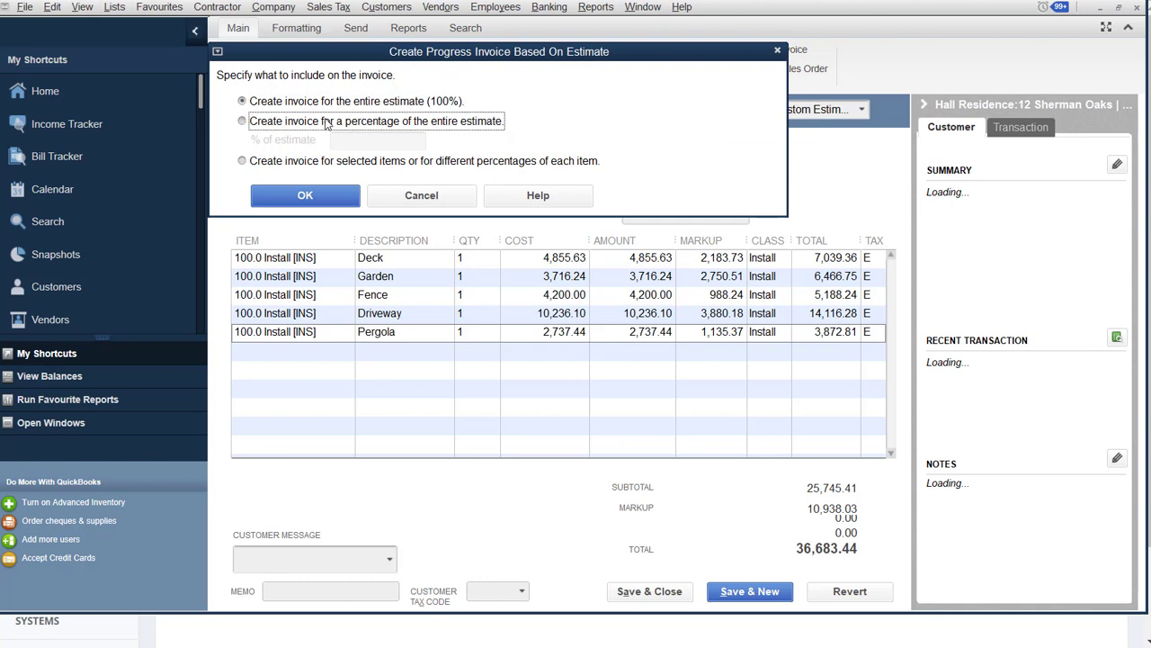
pyautogui.click(365, 139)
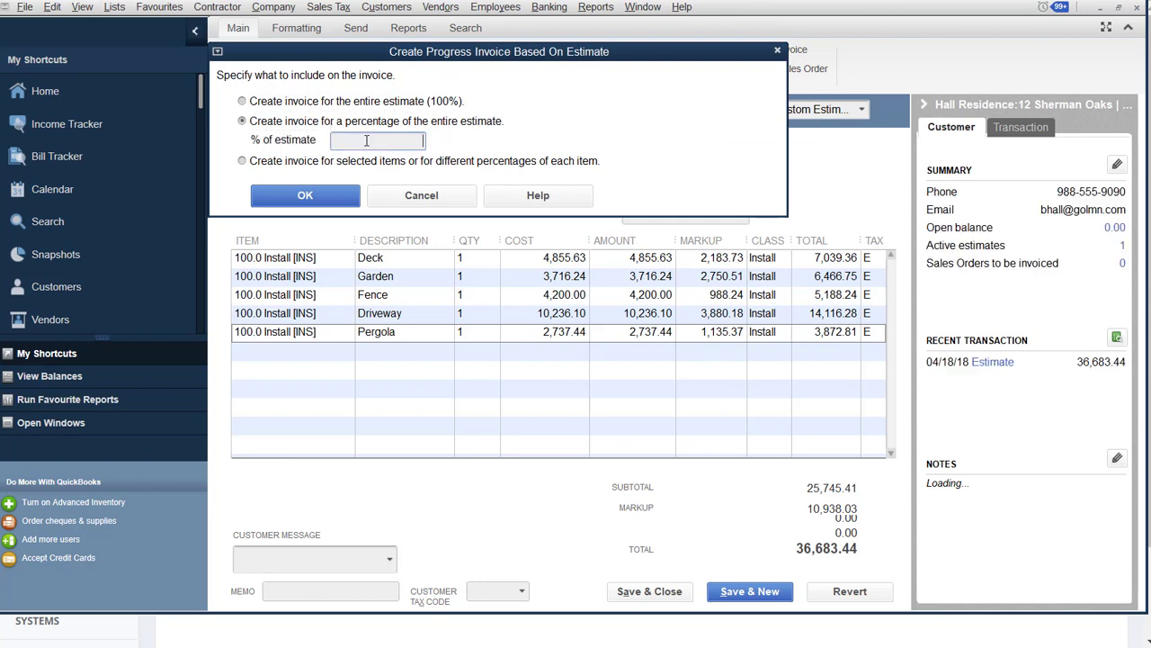
pyautogui.write('20')
pyautogui.click(343, 196)
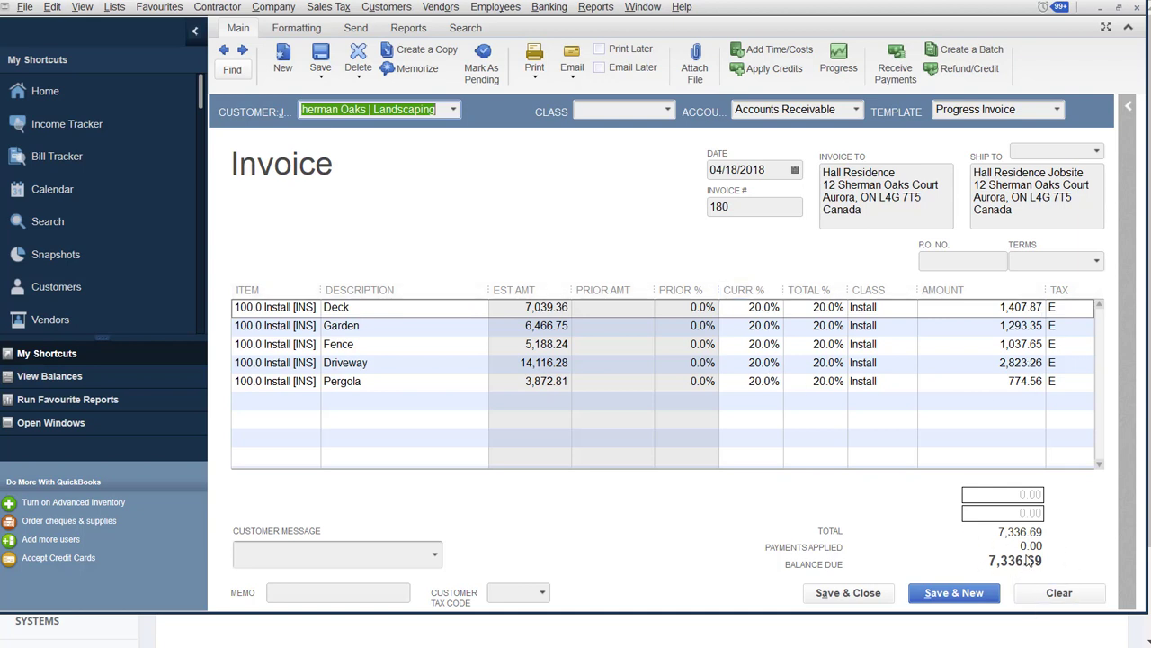
# Save invoice 180 for 7,336.69, accepting the credit limit warning.
pyautogui.click(867, 594)
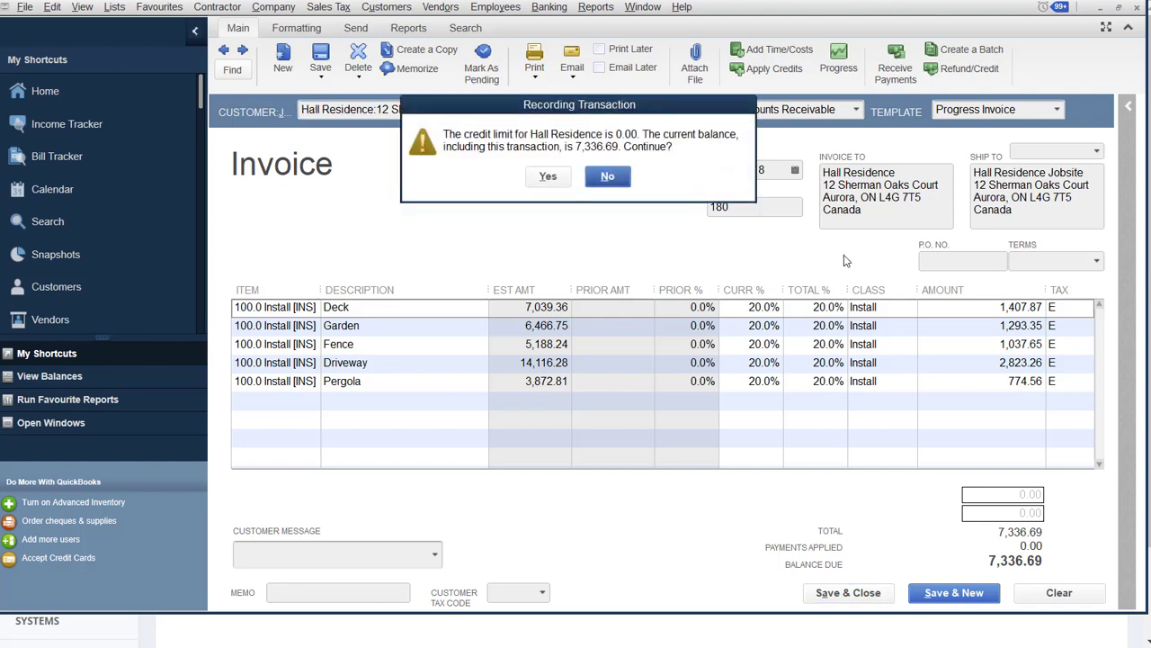
pyautogui.click(548, 176)
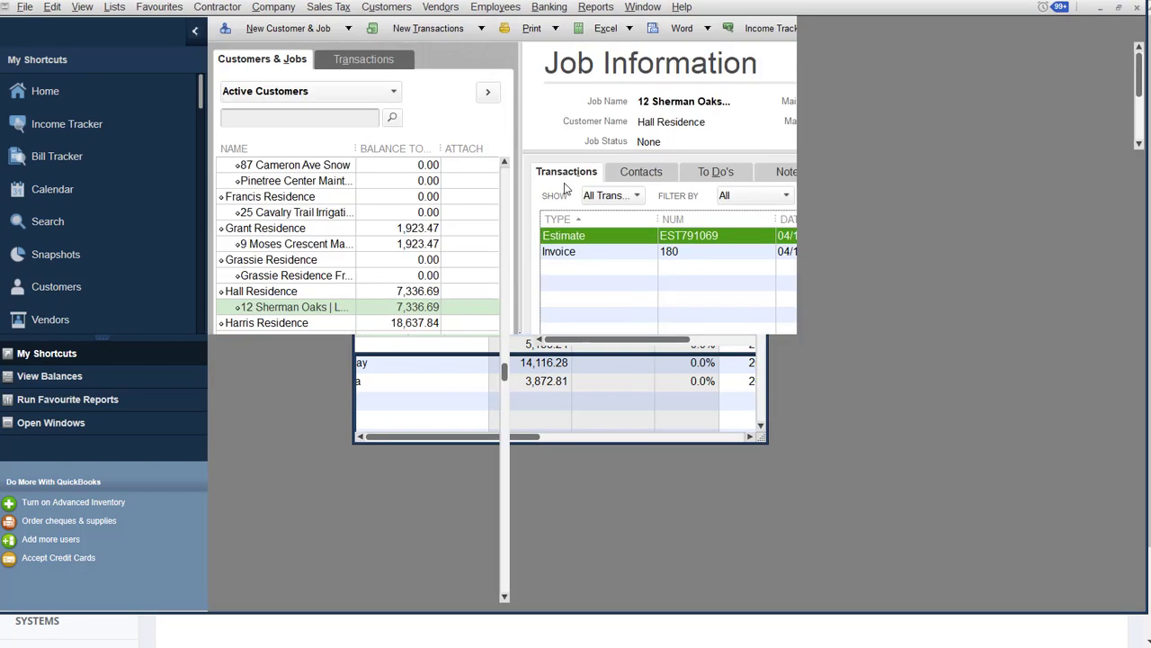